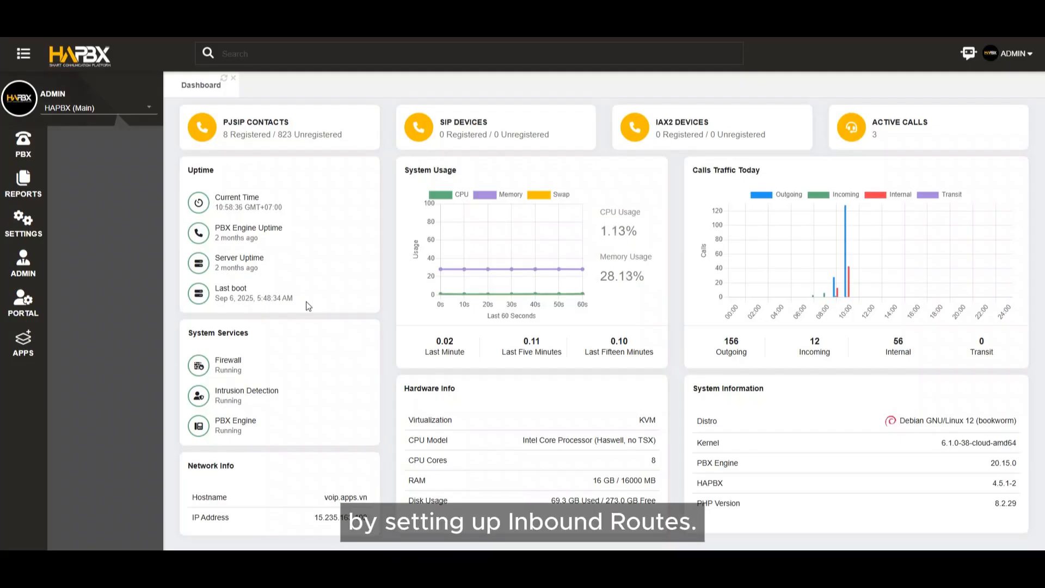
Open the PBX inbound routes form and choose Default as the routing method for a new route.
{"action": "left_click", "coordinate": [24, 155]}
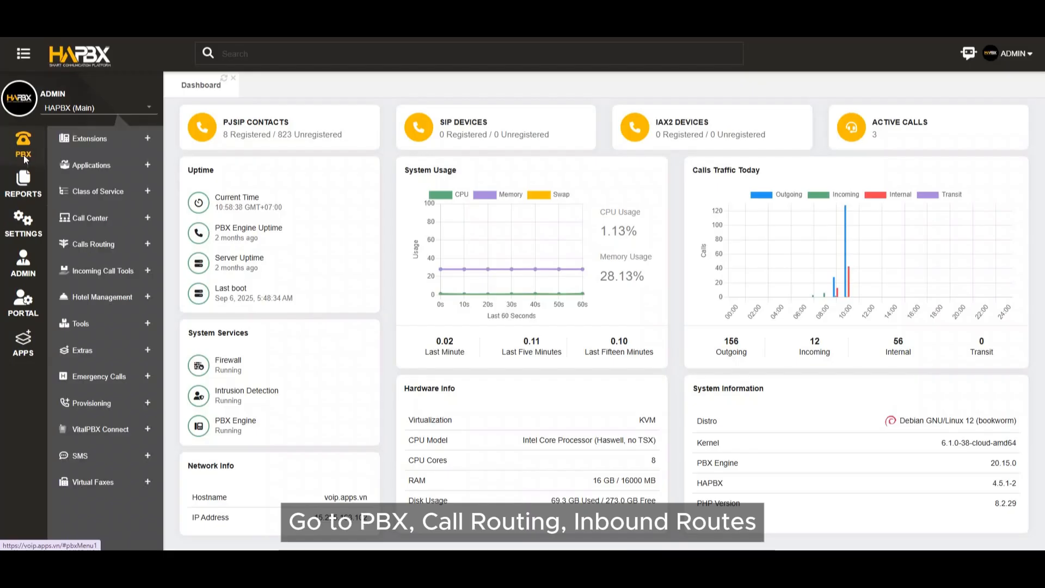
{"action": "left_click", "coordinate": [93, 244]}
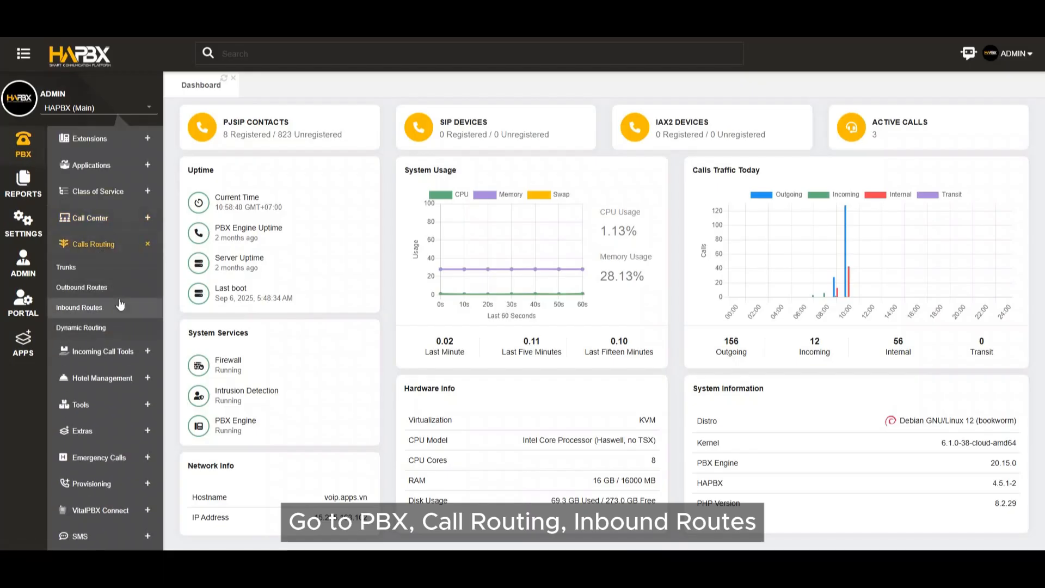
{"action": "left_click", "coordinate": [120, 307]}
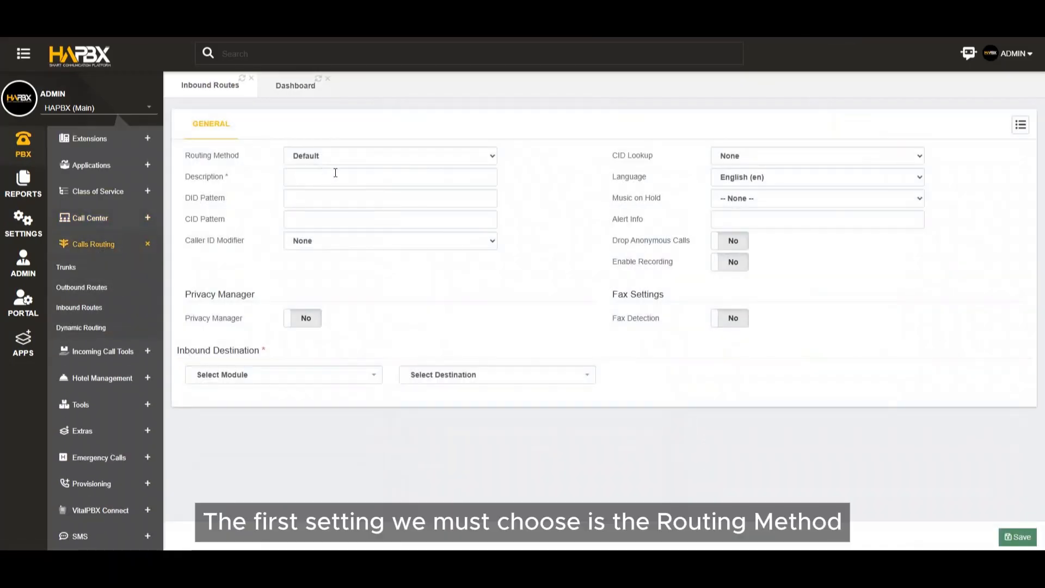
{"action": "left_click", "coordinate": [380, 158]}
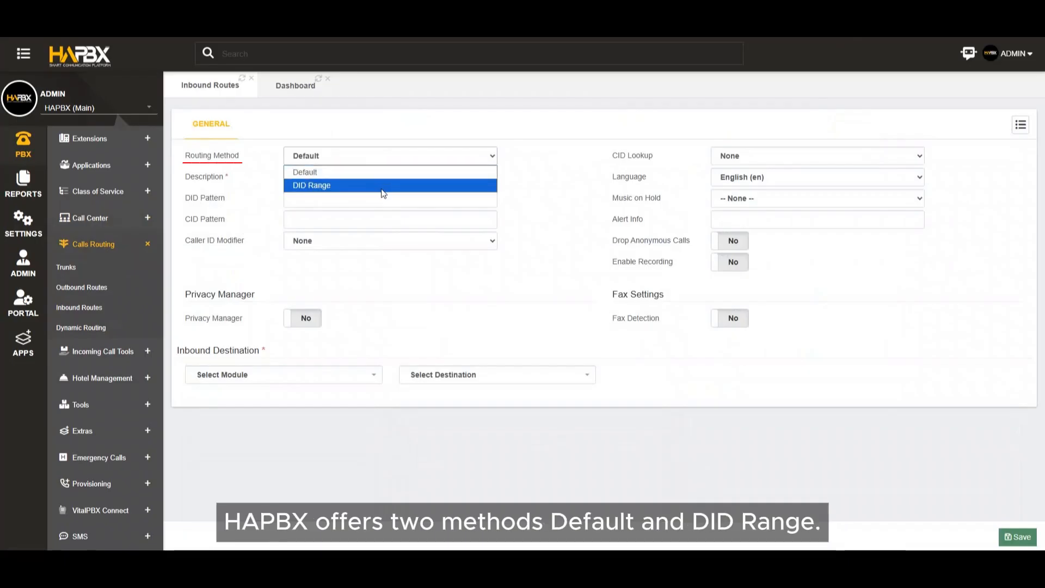
{"action": "left_click", "coordinate": [381, 174]}
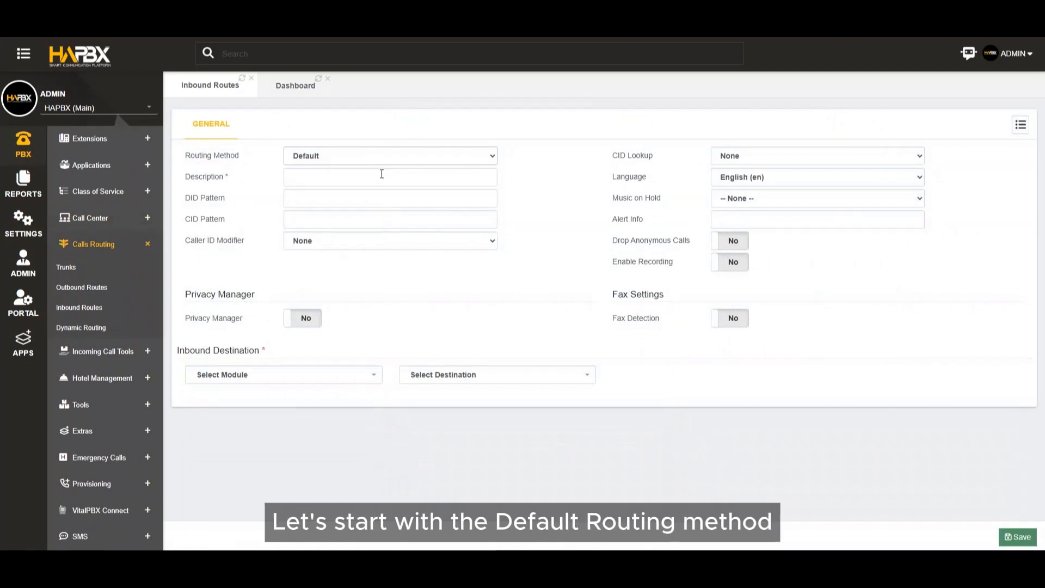
Enter "Main Line" as the description of the new inbound route.
{"action": "left_click", "coordinate": [383, 174]}
{"action": "type", "text": "Ma"}
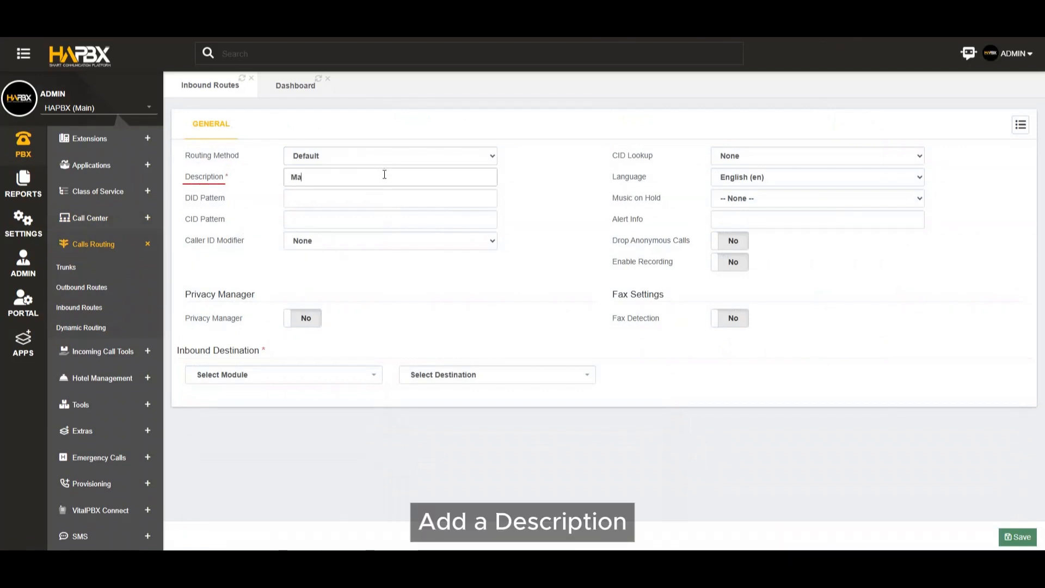
{"action": "type", "text": "in Linen"}
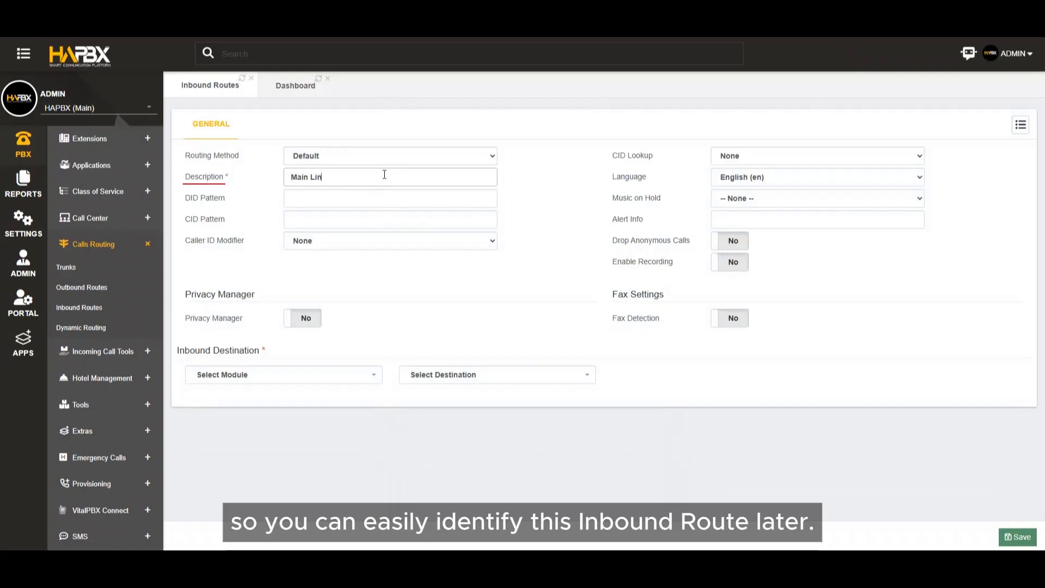
{"action": "key", "text": "BackSpace"}
{"action": "key", "text": "BackSpace"}
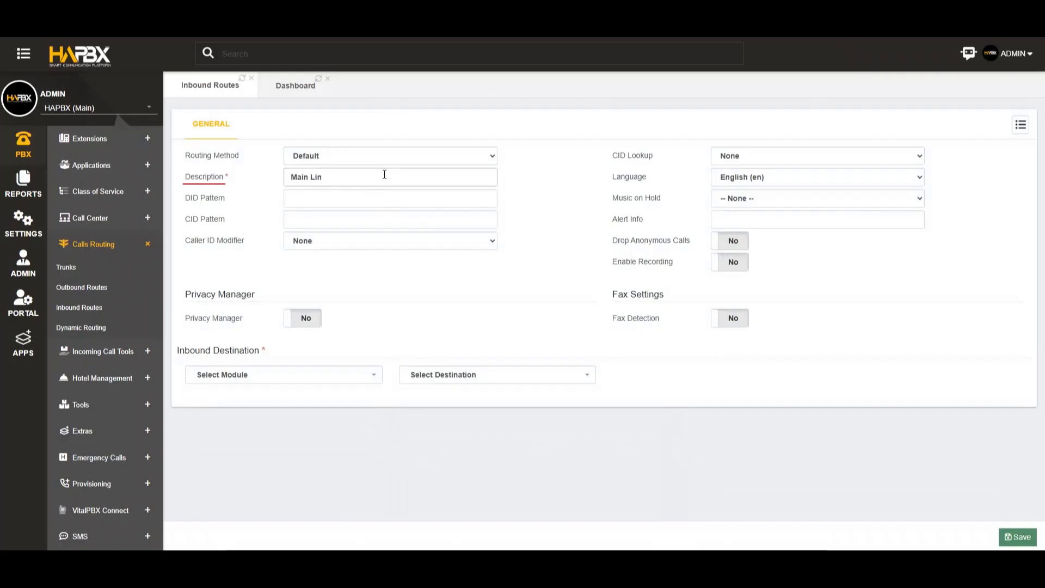
{"action": "type", "text": "e"}
Enter the main line's phone number as the DID pattern, leaving the CID pattern empty.
{"action": "left_click", "coordinate": [380, 199]}
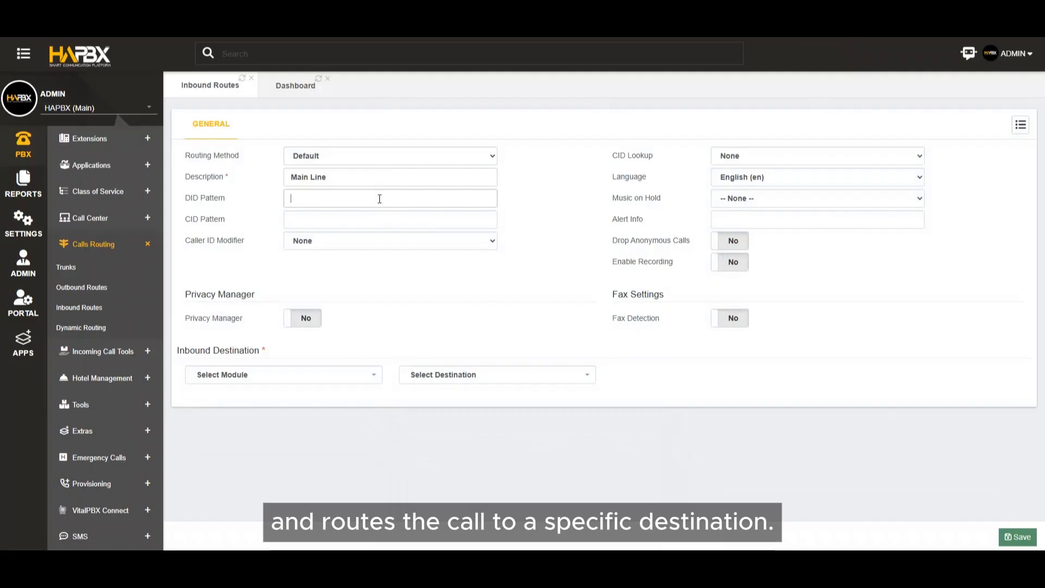
{"action": "left_click", "coordinate": [379, 199]}
{"action": "type", "text": "15"}
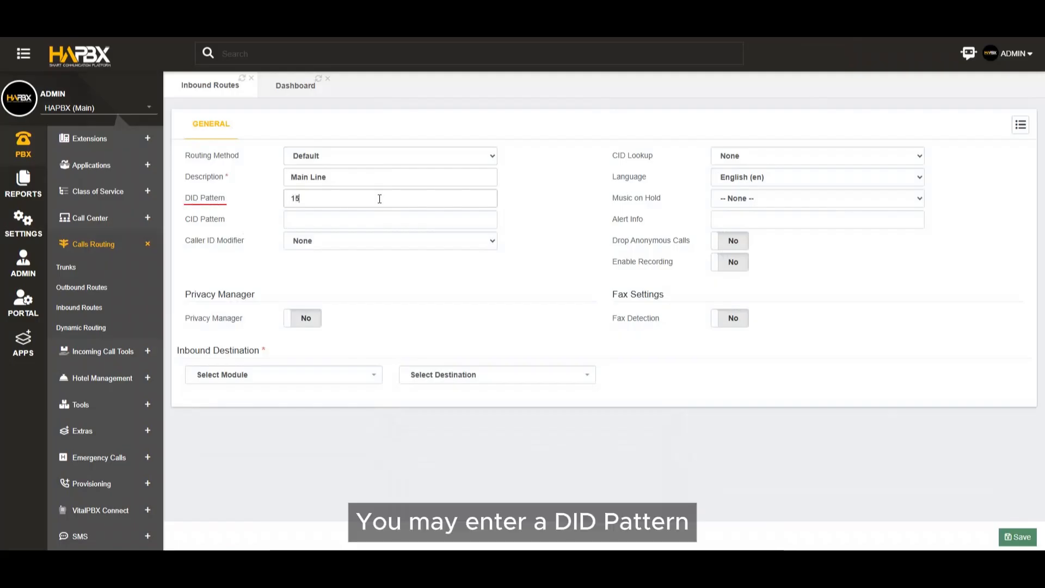
{"action": "type", "text": "55789"}
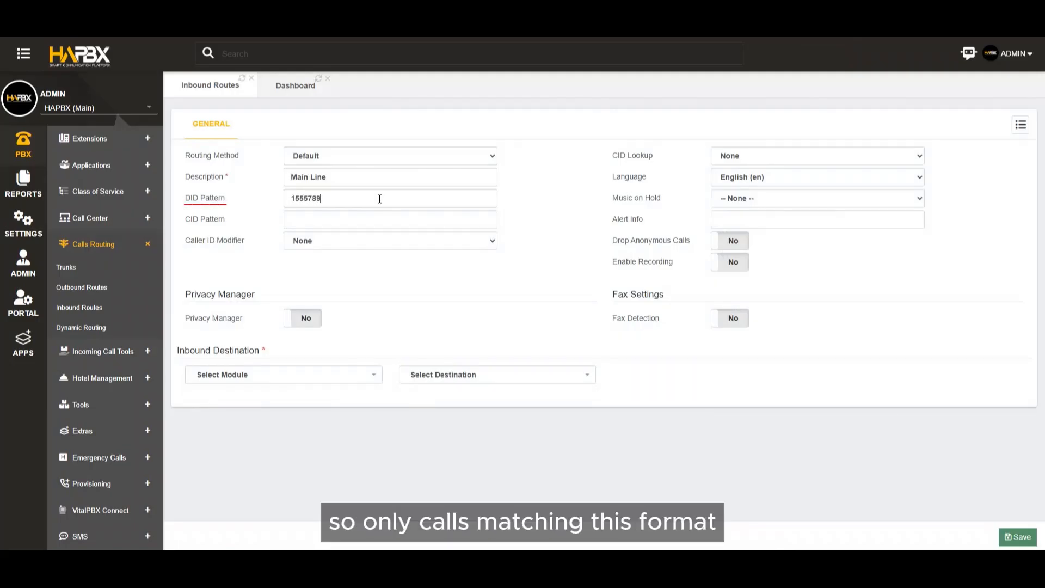
{"action": "type", "text": "454"}
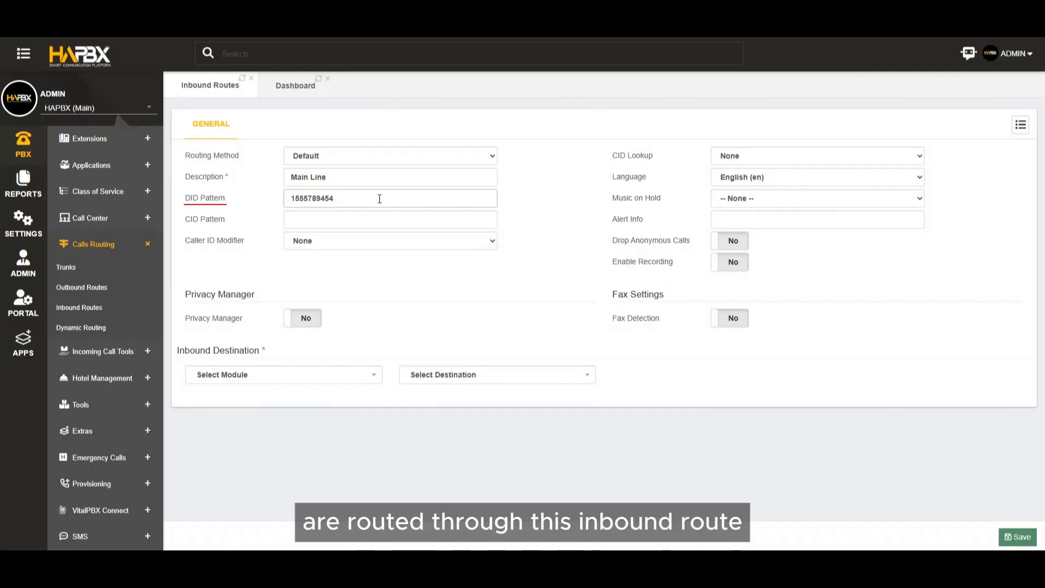
{"action": "type", "text": "6"}
{"action": "left_click", "coordinate": [378, 219]}
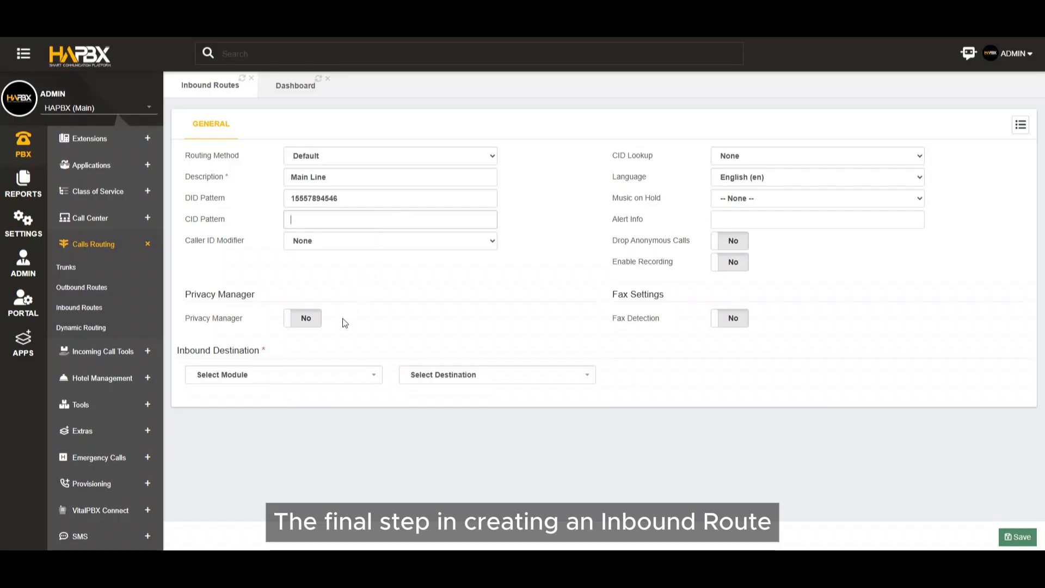
Set the inbound destination to extension 901 - HO-IT, and save and apply the new route.
{"action": "left_click", "coordinate": [313, 376]}
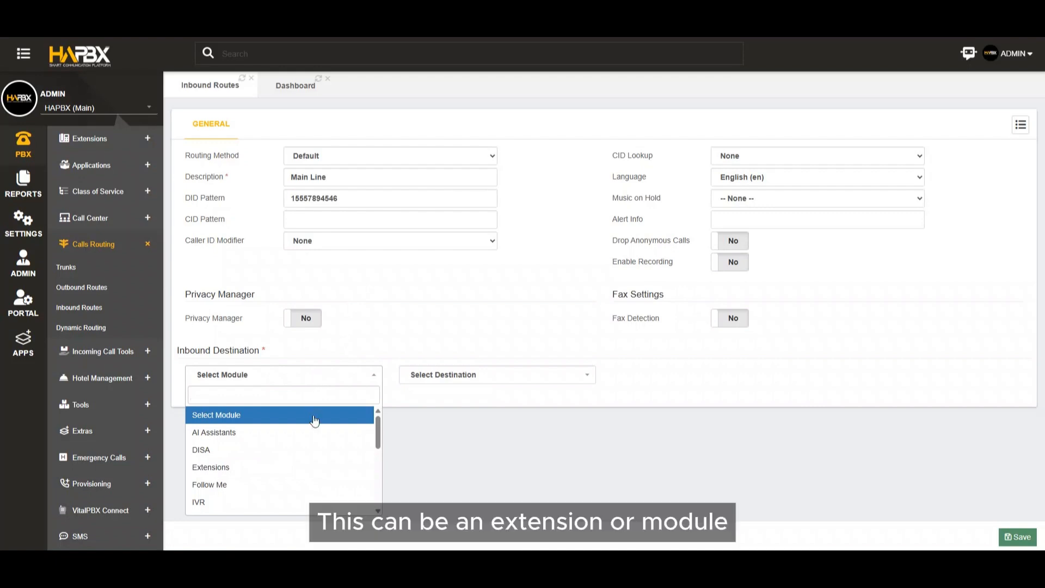
{"action": "left_click", "coordinate": [289, 467]}
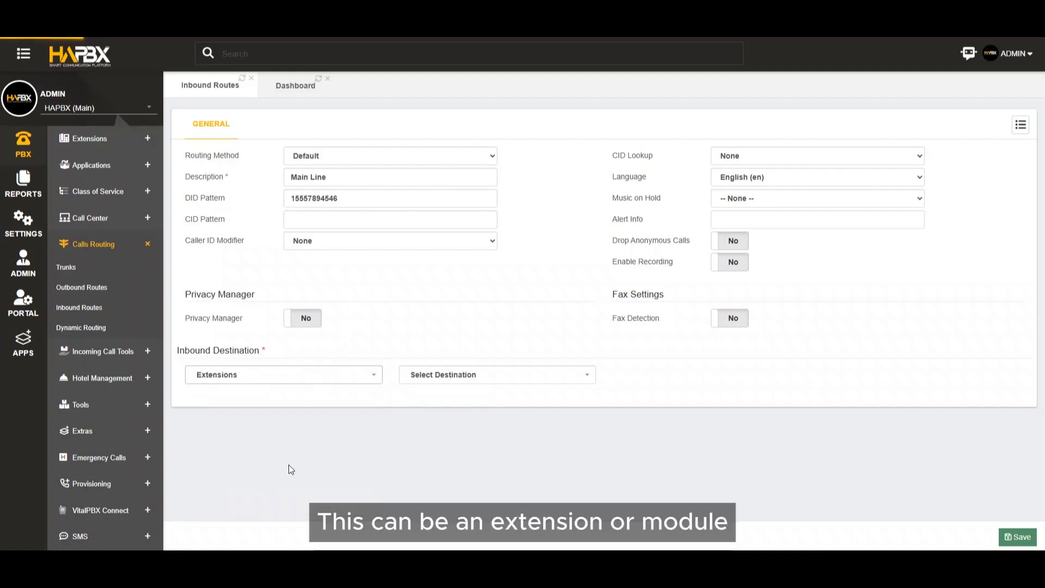
{"action": "left_click", "coordinate": [468, 379]}
{"action": "scroll", "coordinate": [458, 458], "scroll_direction": "down", "scroll_amount": 3}
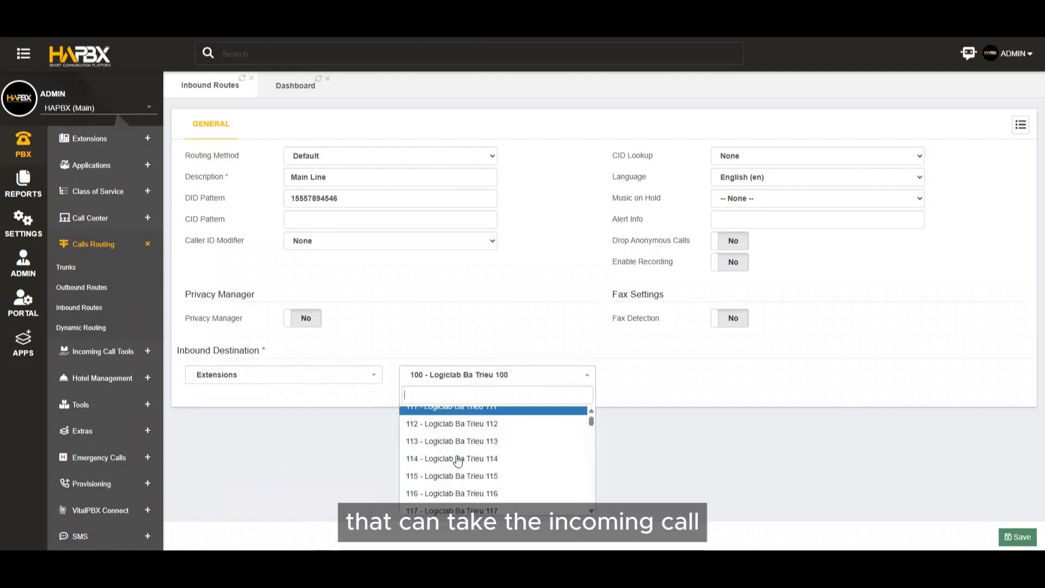
{"action": "left_click_drag", "start_coordinate": [592, 423], "coordinate": [579, 503]}
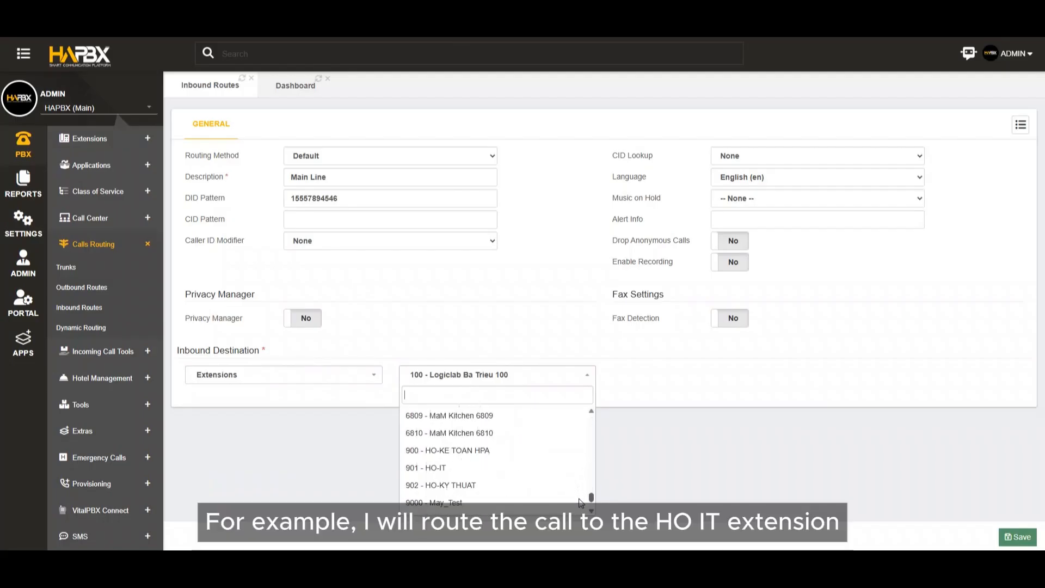
{"action": "left_click", "coordinate": [514, 471]}
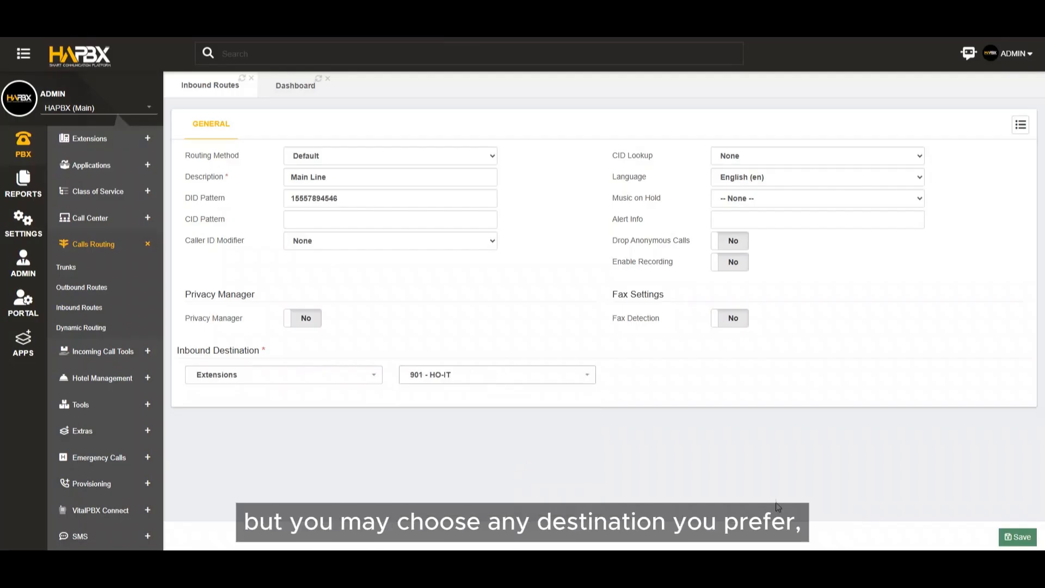
{"action": "left_click", "coordinate": [1010, 537]}
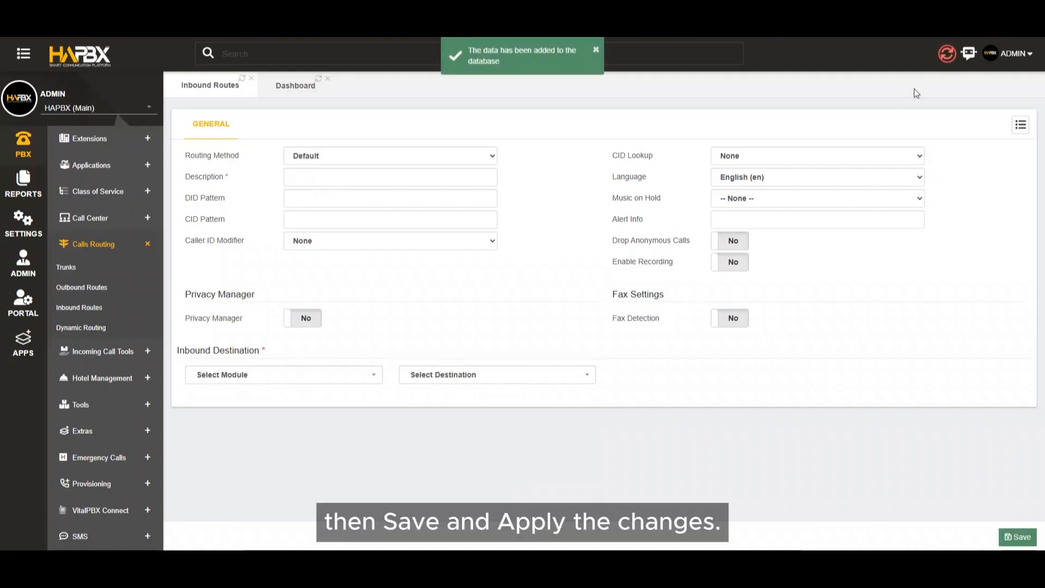
{"action": "left_click", "coordinate": [942, 52]}
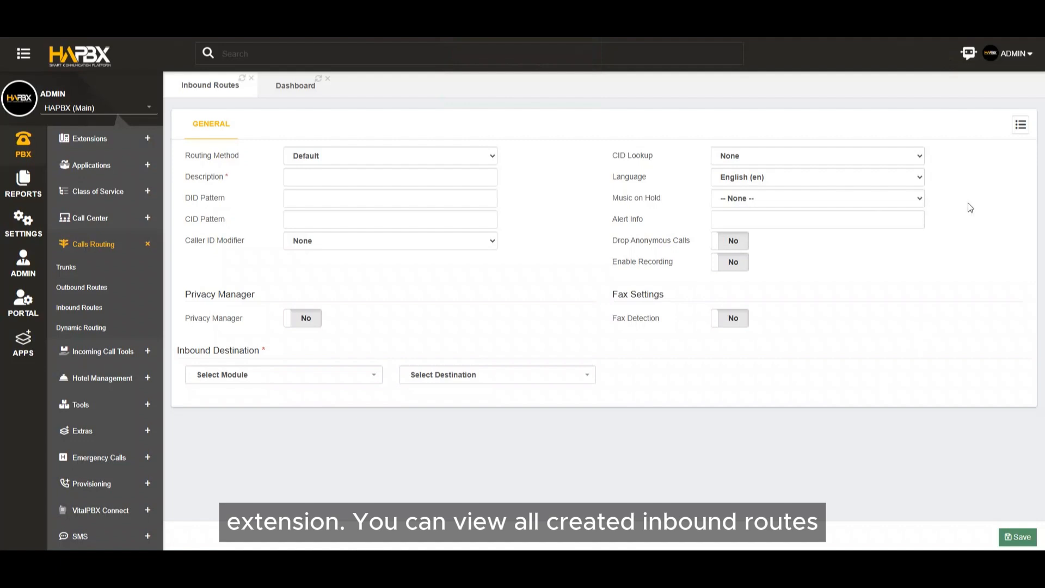
Open the existing Direct Line inbound route and review its language, music on hold and alert info settings.
{"action": "left_click", "coordinate": [1018, 126]}
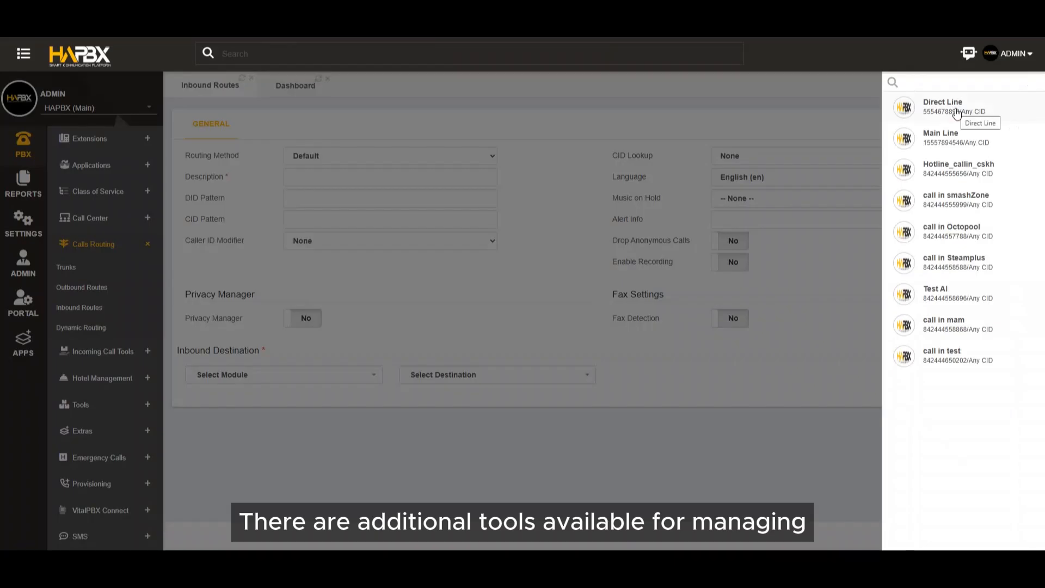
{"action": "left_click", "coordinate": [959, 112]}
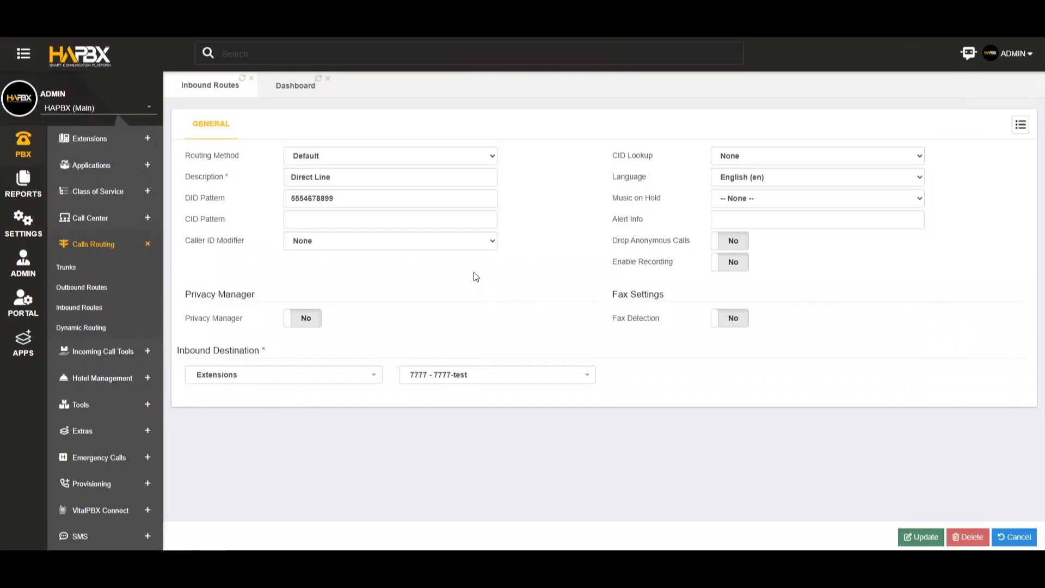
{"action": "left_click", "coordinate": [763, 177]}
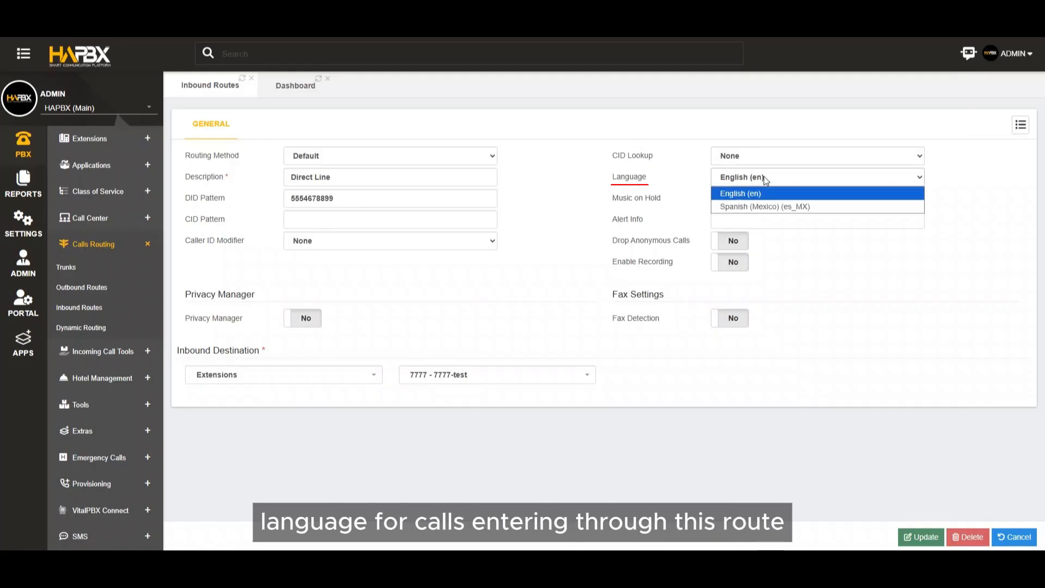
{"action": "left_click", "coordinate": [764, 177]}
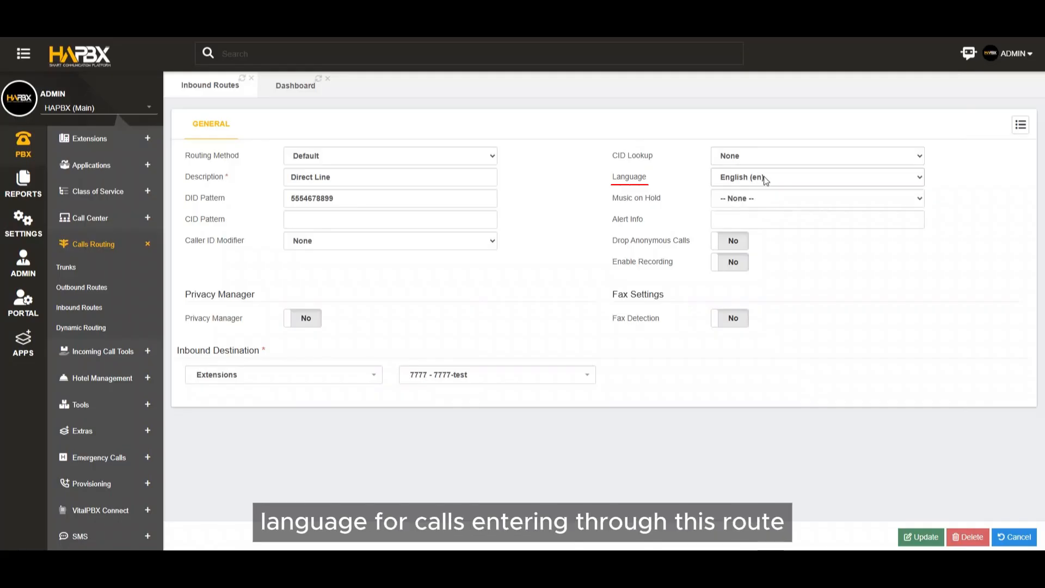
{"action": "left_click", "coordinate": [772, 207]}
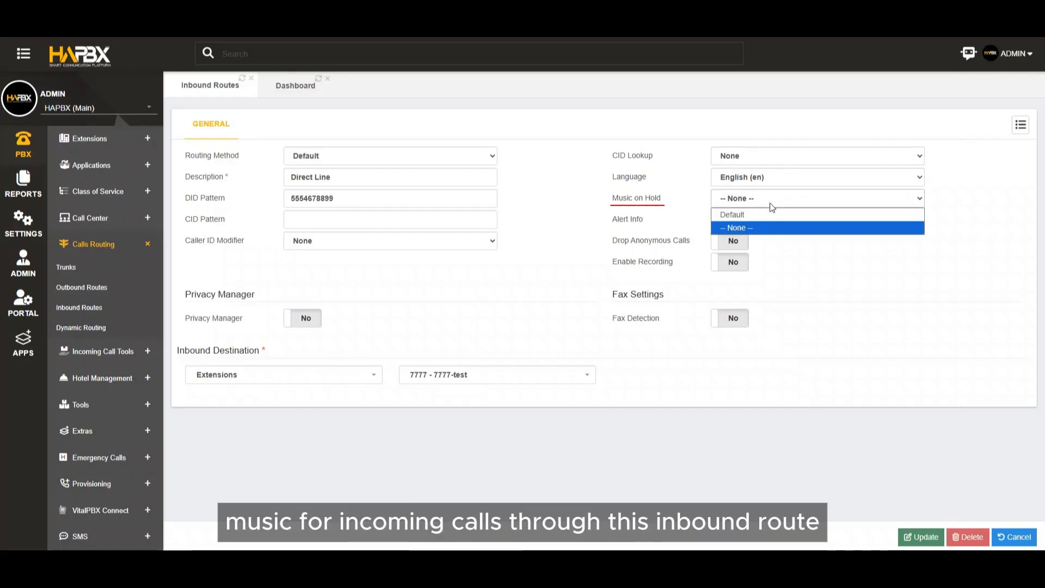
{"action": "left_click", "coordinate": [770, 204]}
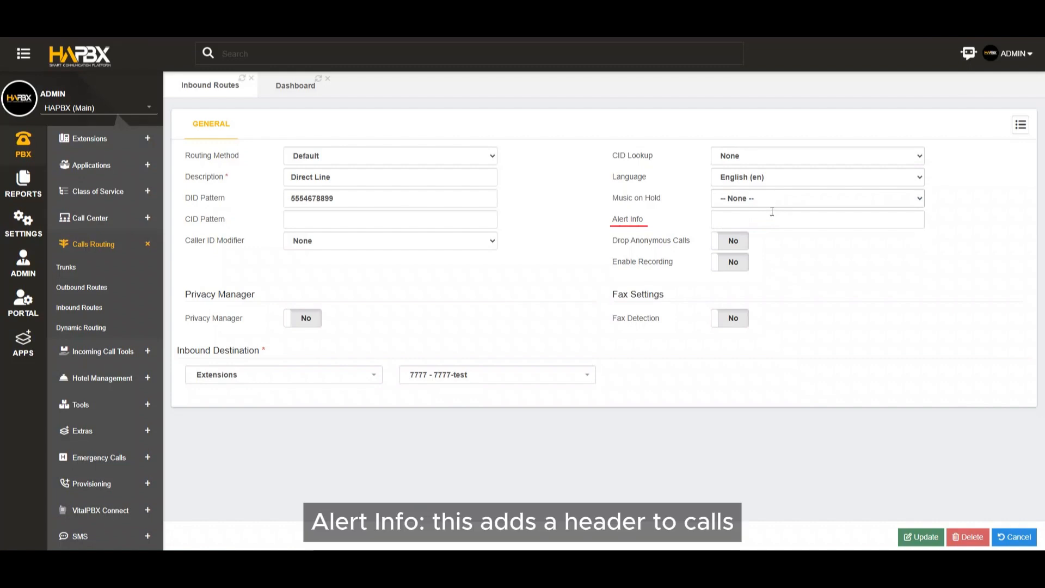
{"action": "left_click", "coordinate": [773, 213]}
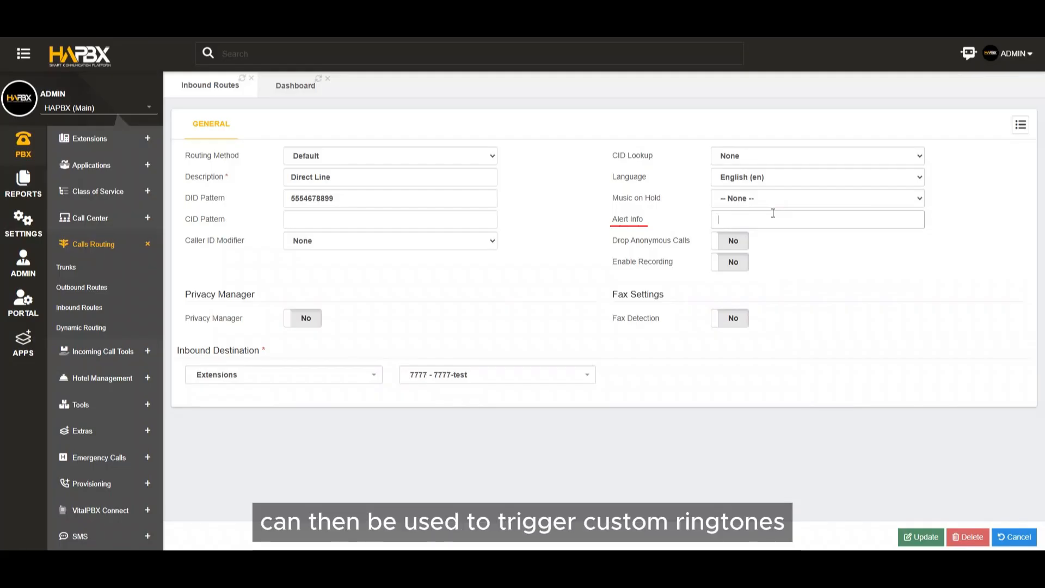
Try out Drop Anonymous Calls and Enable Recording on the Direct Line route, switching each on and back off.
{"action": "left_click", "coordinate": [730, 242]}
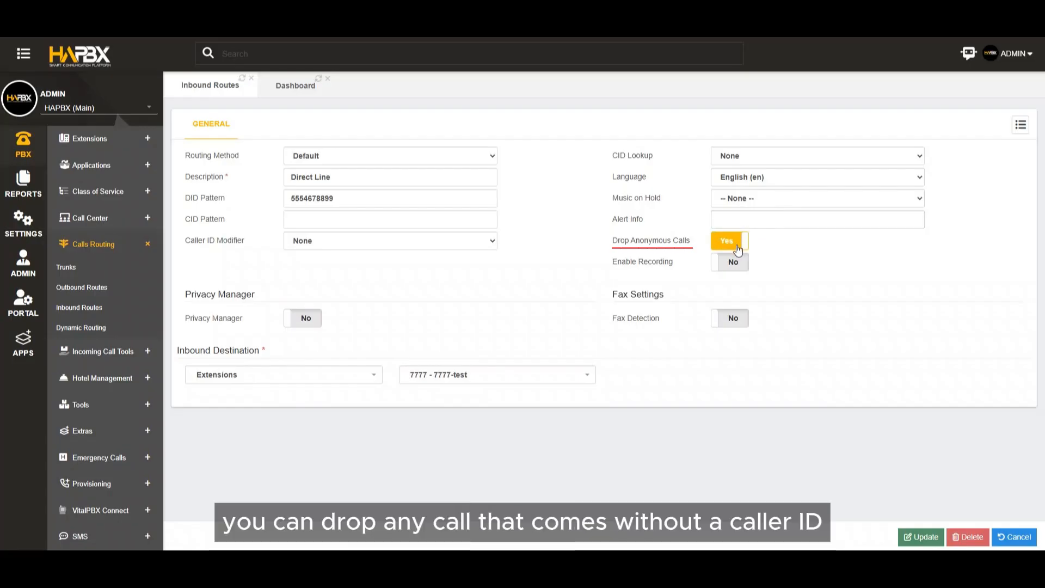
{"action": "left_click", "coordinate": [737, 248]}
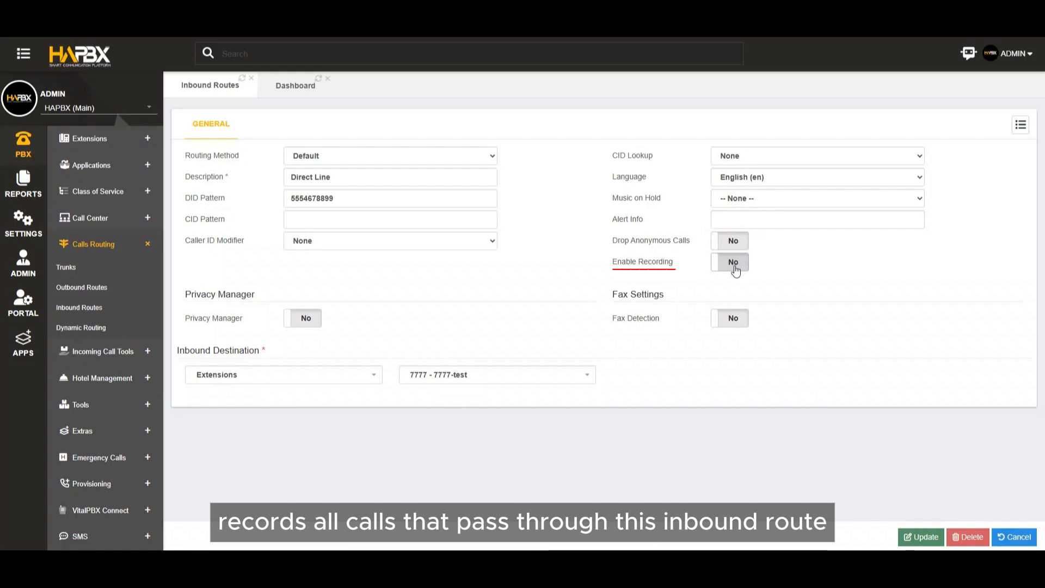
{"action": "left_click", "coordinate": [734, 266]}
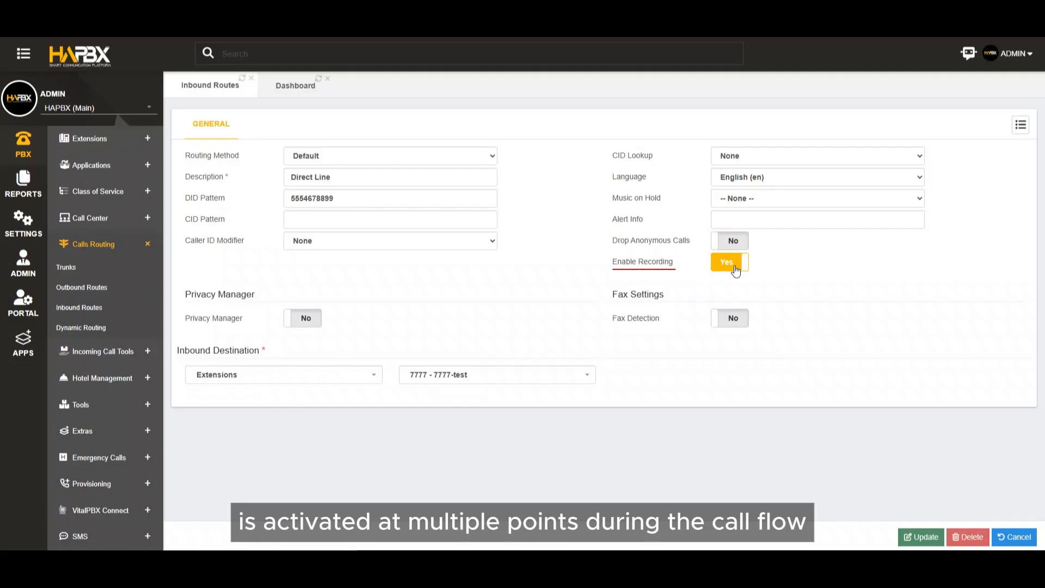
{"action": "left_click", "coordinate": [734, 269]}
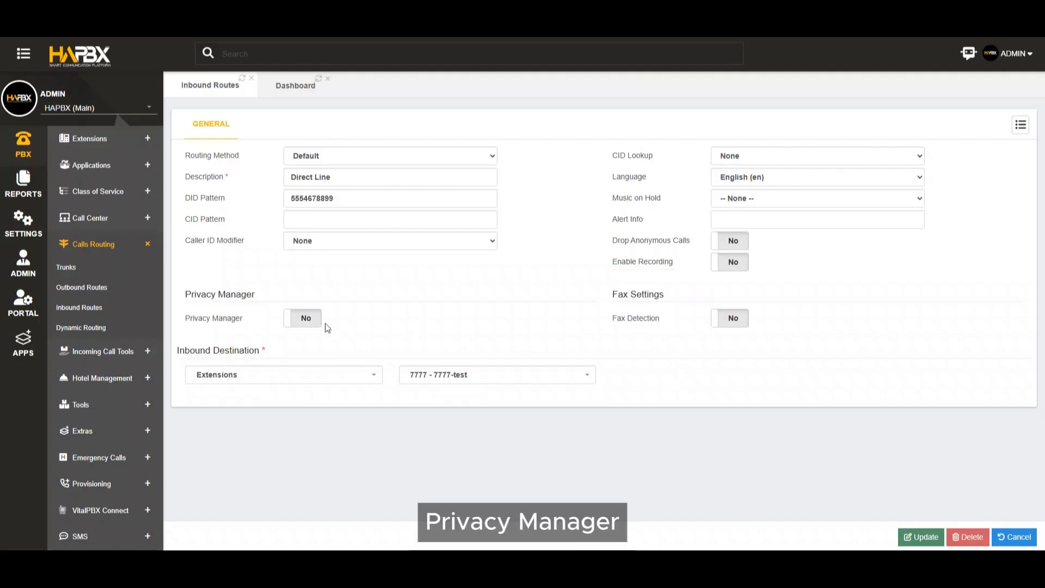
Enable Privacy Manager and Fax Detection one at a time to view their extra options, switching each back off.
{"action": "left_click", "coordinate": [306, 319]}
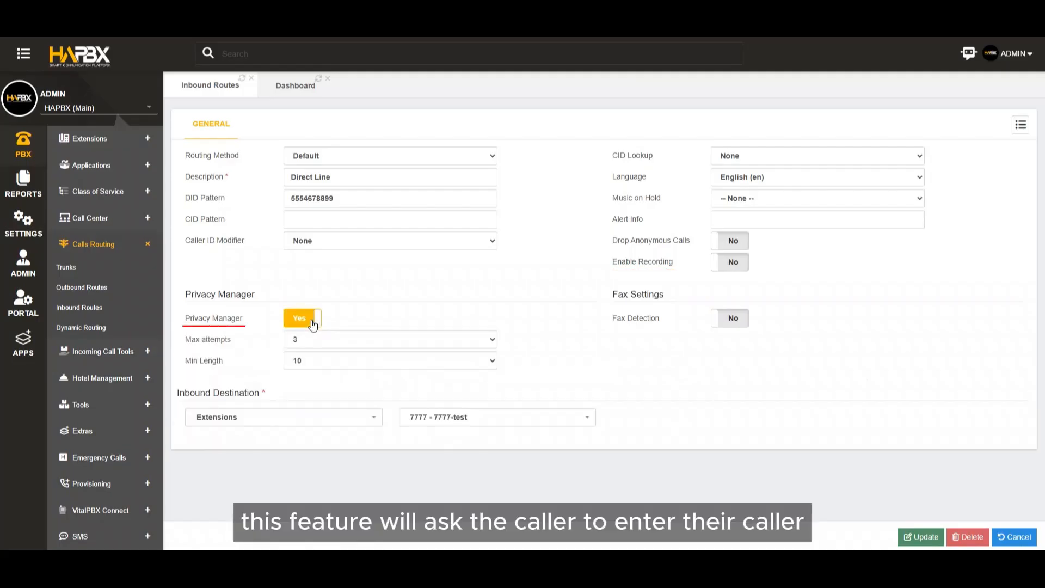
{"action": "left_click", "coordinate": [313, 323]}
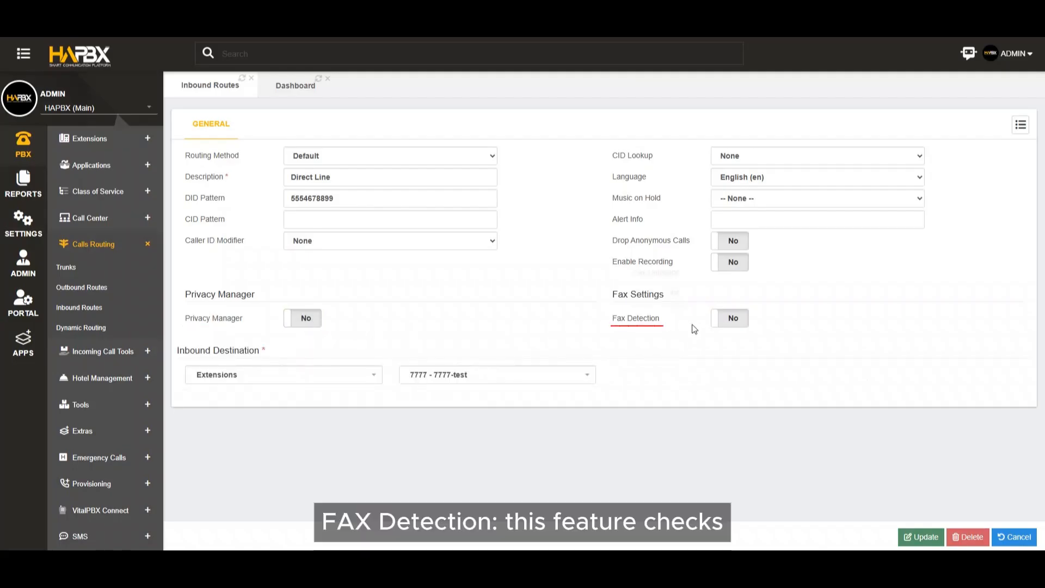
{"action": "left_click", "coordinate": [729, 322]}
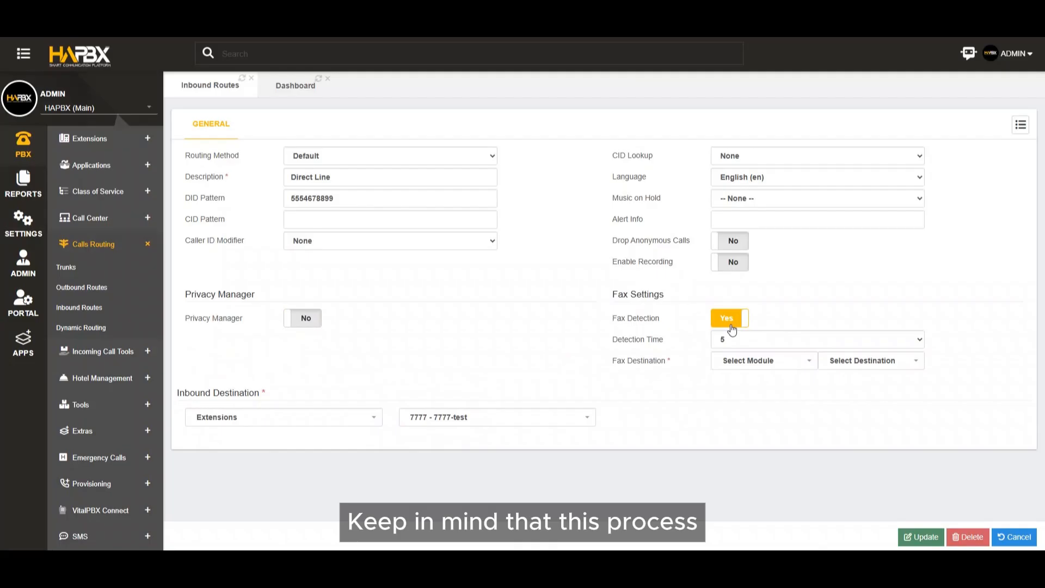
{"action": "left_click", "coordinate": [732, 326]}
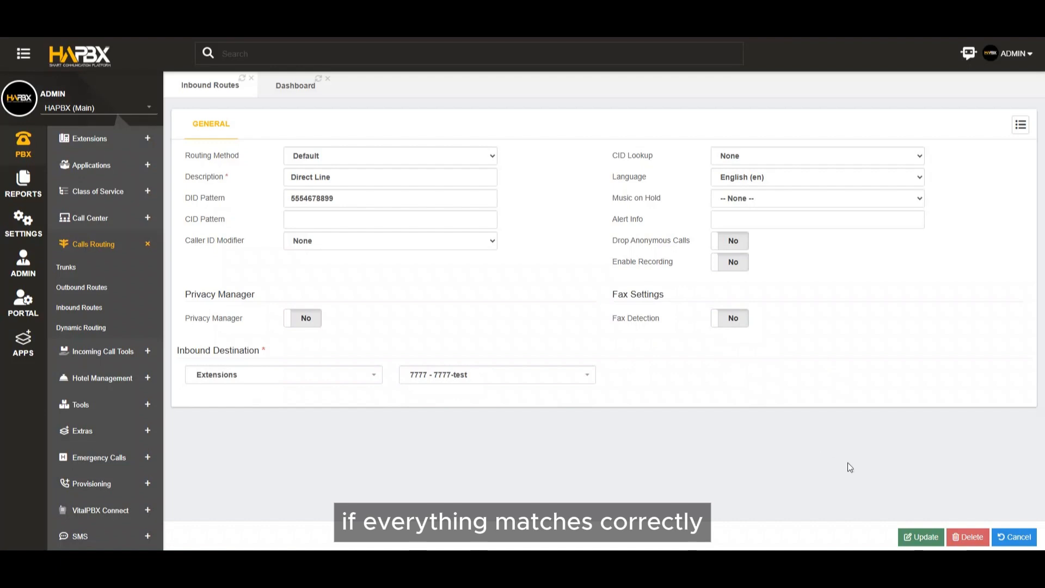
Leave the Direct Line route and start a new inbound route with the DID Range routing method and description "My Range".
{"action": "left_click", "coordinate": [1002, 536]}
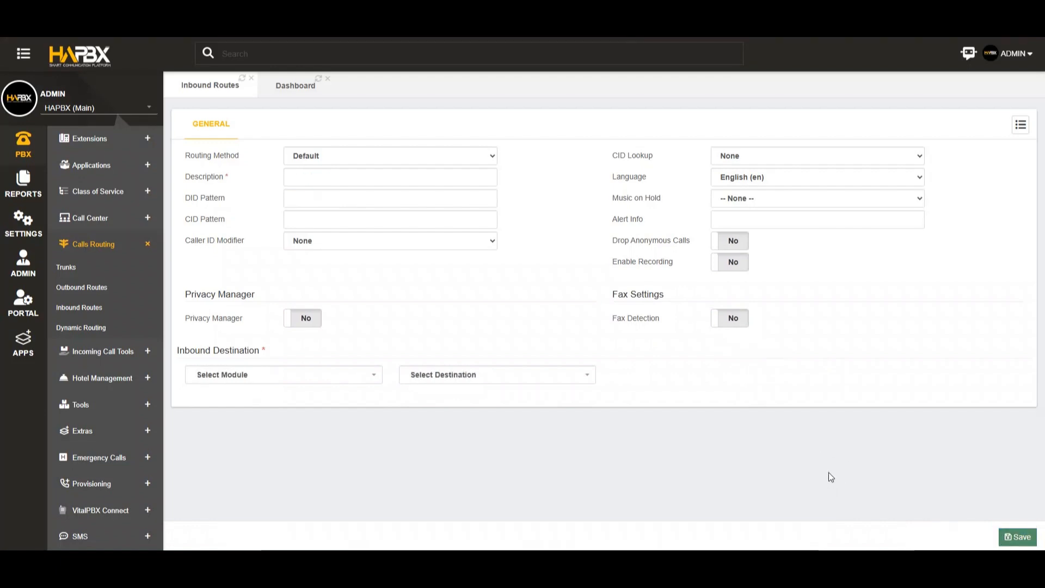
{"action": "left_click", "coordinate": [375, 158]}
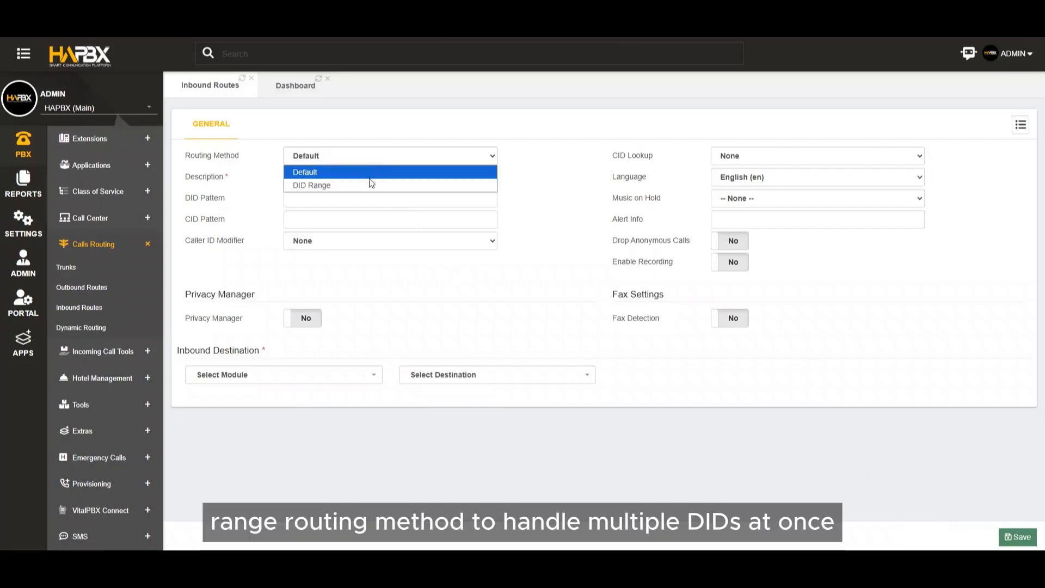
{"action": "left_click", "coordinate": [368, 184]}
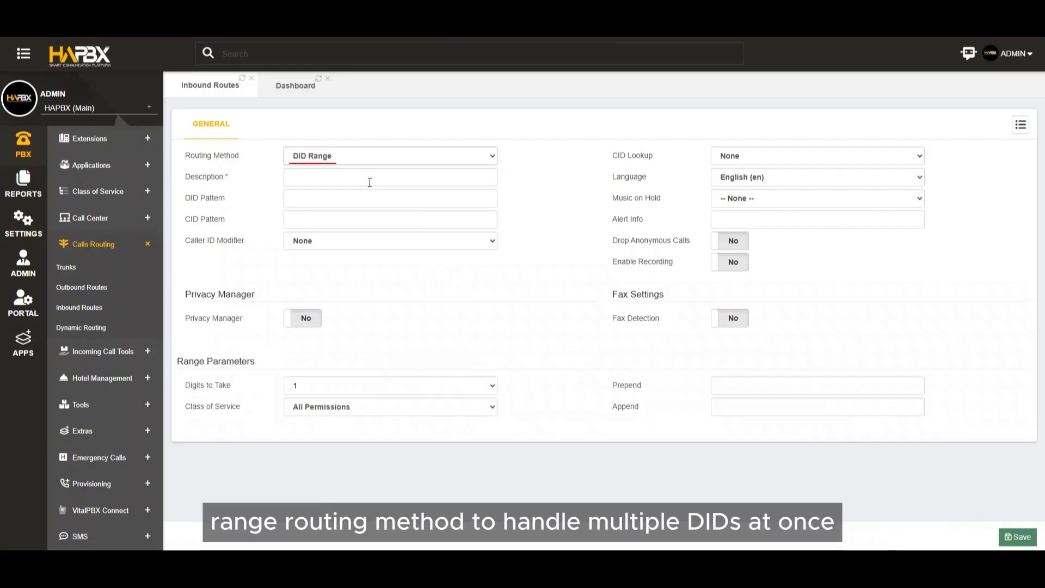
{"action": "left_click", "coordinate": [371, 179]}
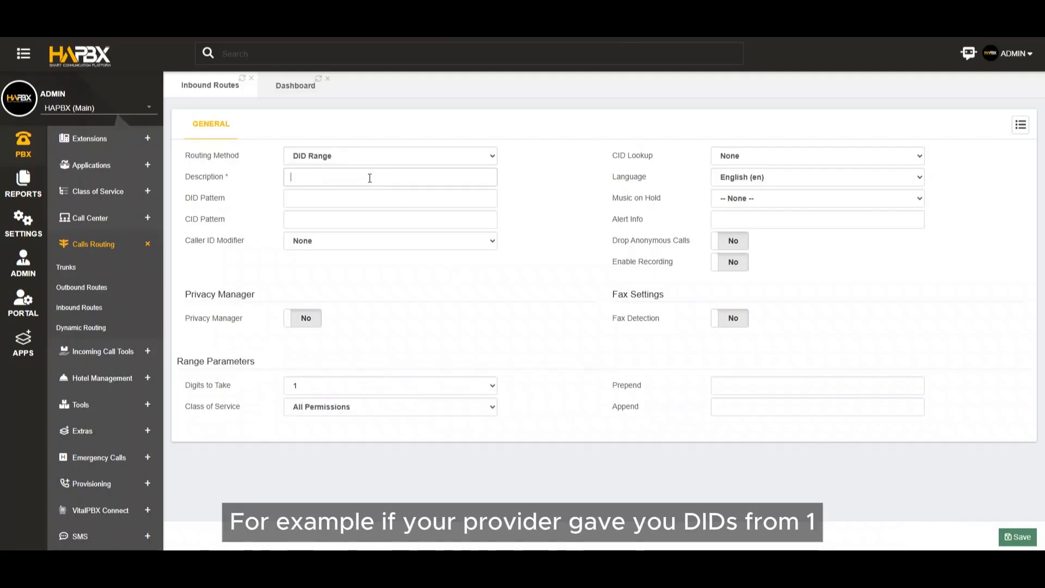
{"action": "type", "text": "My "}
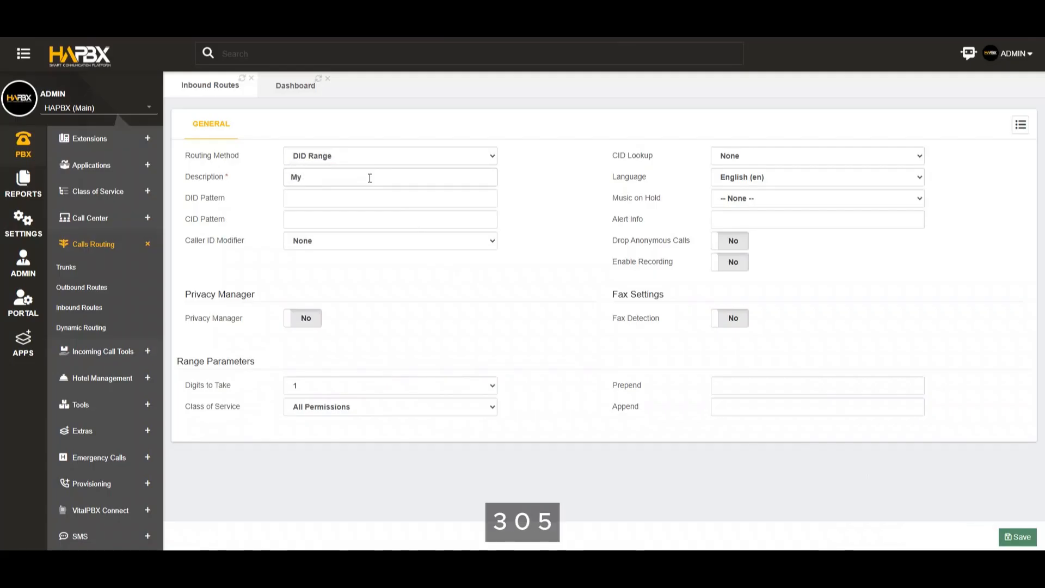
{"action": "type", "text": "Range"}
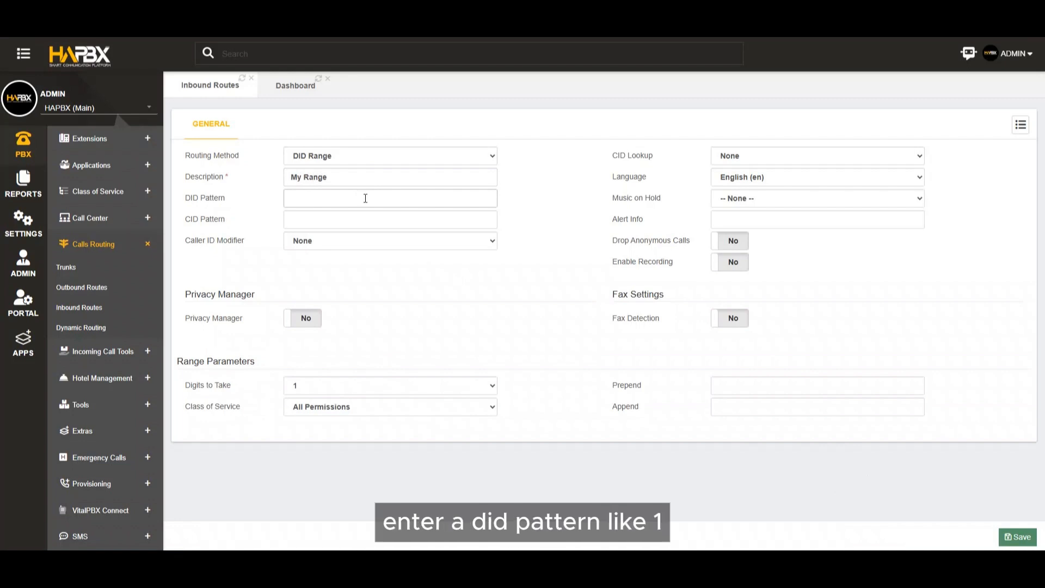
Enter 13055601XXX as the DID pattern of the new range route, leaving the CID pattern empty.
{"action": "type", "text": "1305"}
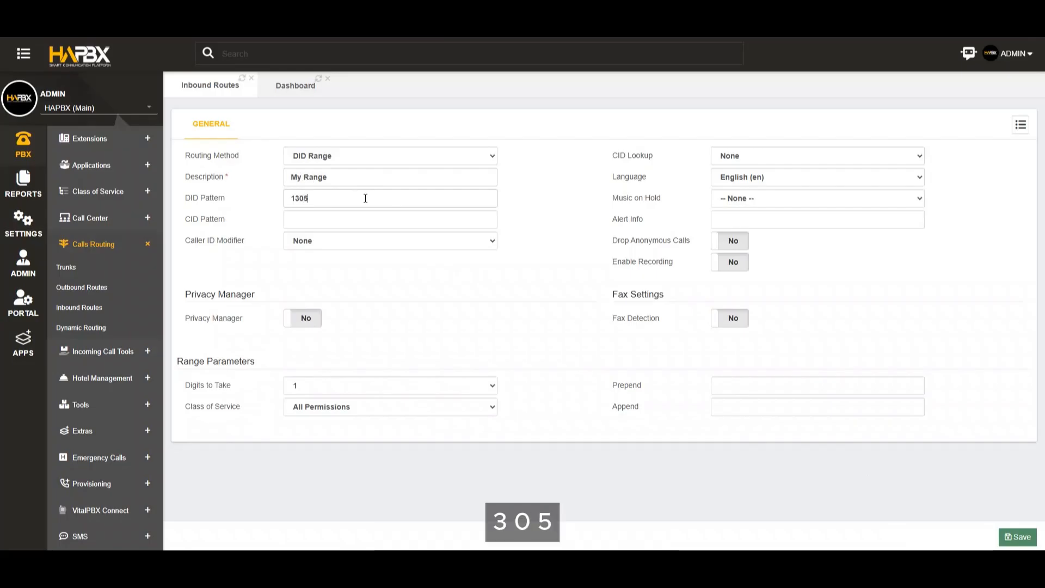
{"action": "type", "text": "56"}
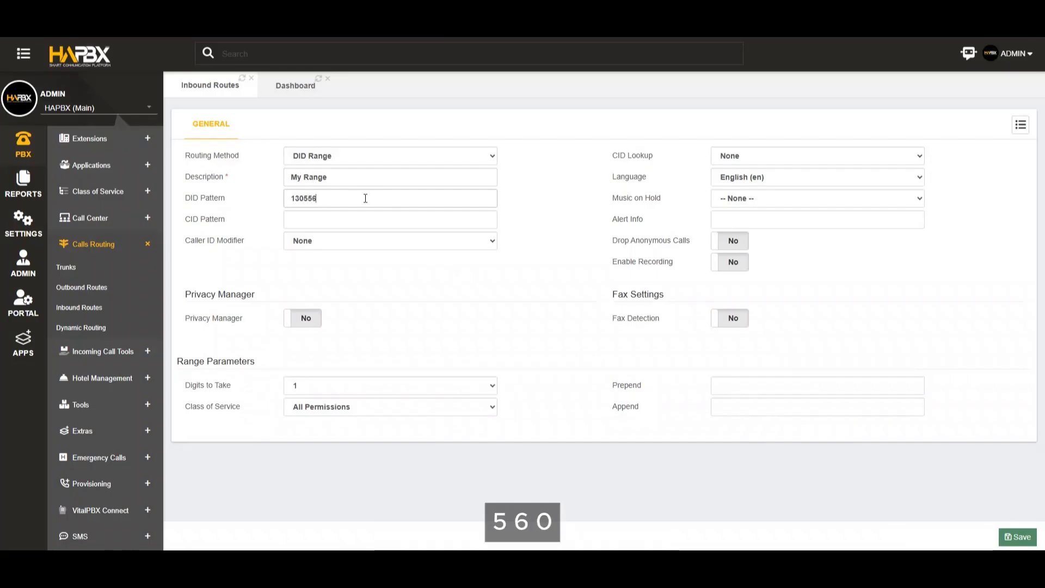
{"action": "type", "text": "01X"}
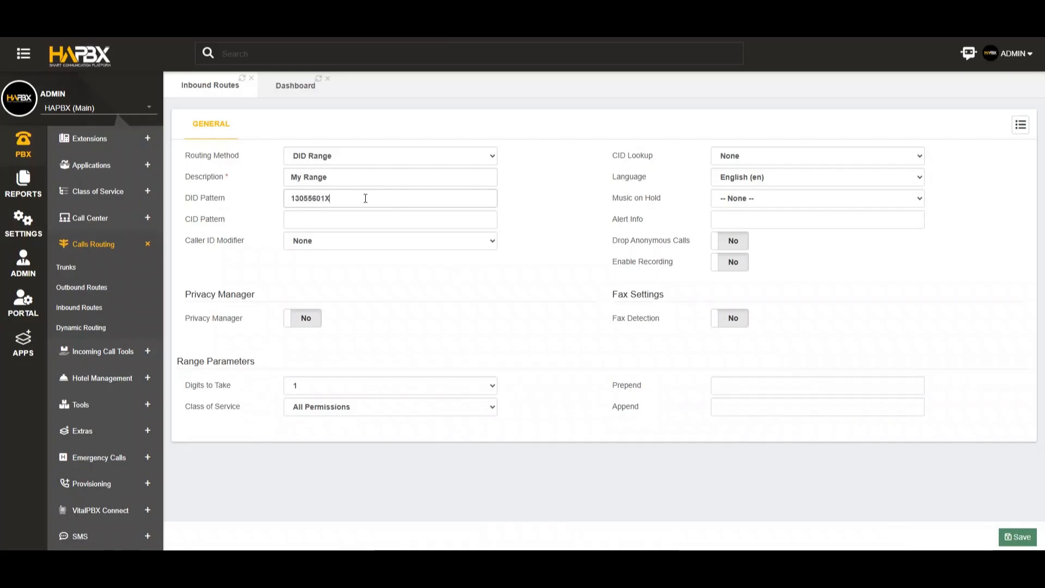
{"action": "type", "text": "XX"}
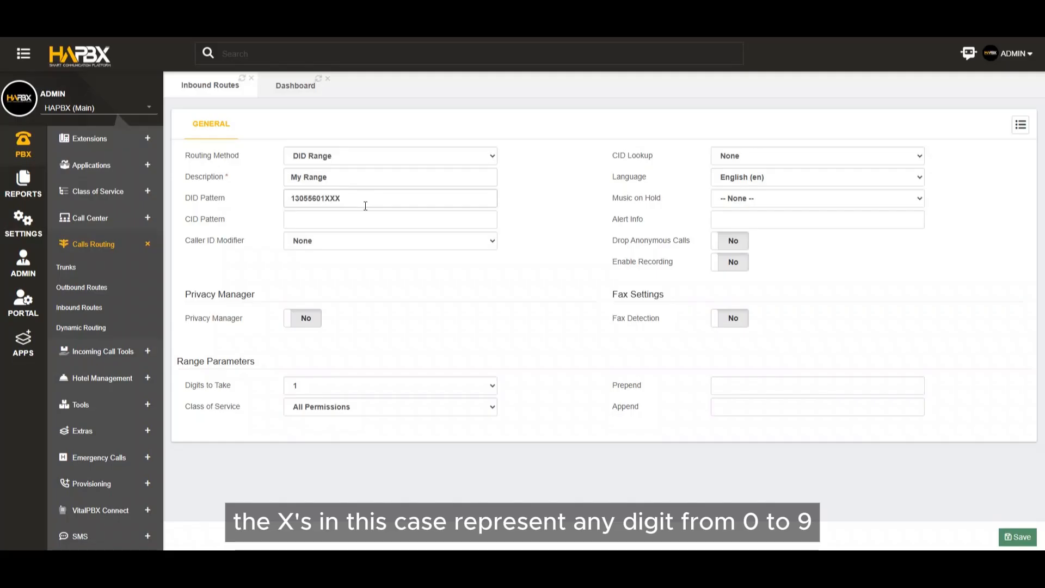
{"action": "left_click", "coordinate": [366, 220]}
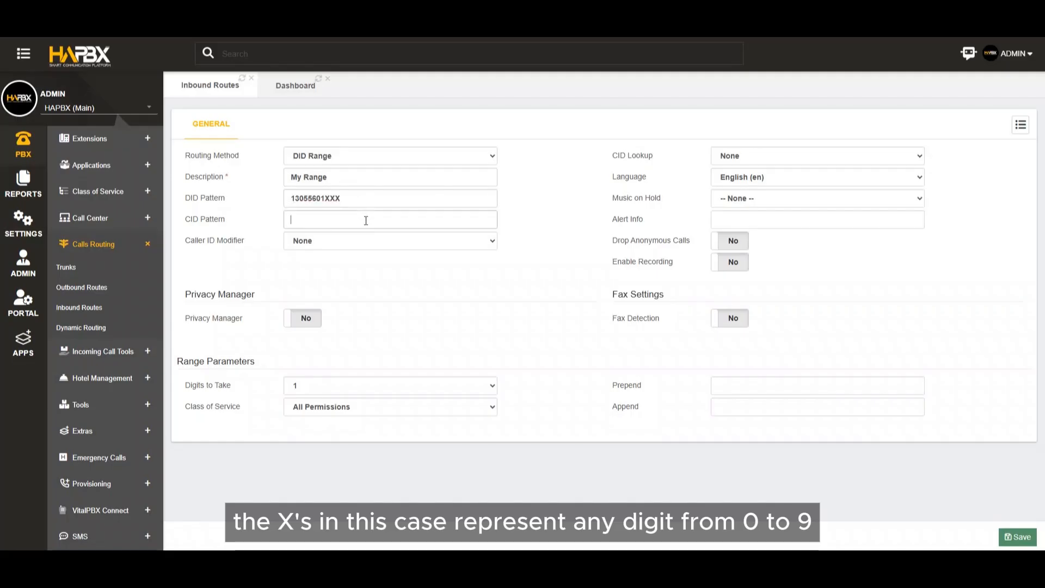
In the range parameters, set Digits to Take to 3, Prepend to 3 and Class of Service to All Permissions.
{"action": "left_click", "coordinate": [338, 386]}
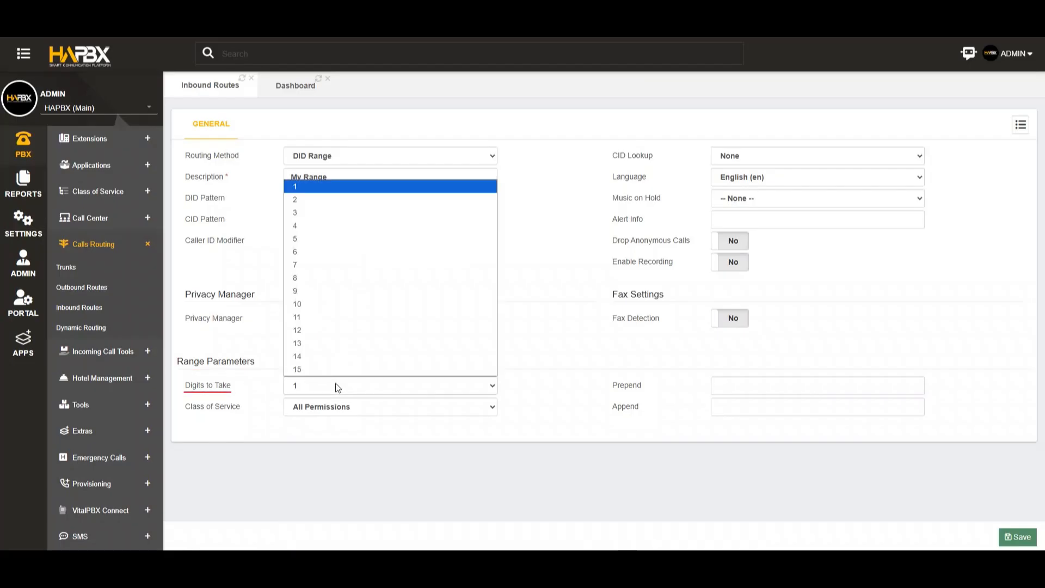
{"action": "left_click", "coordinate": [324, 212]}
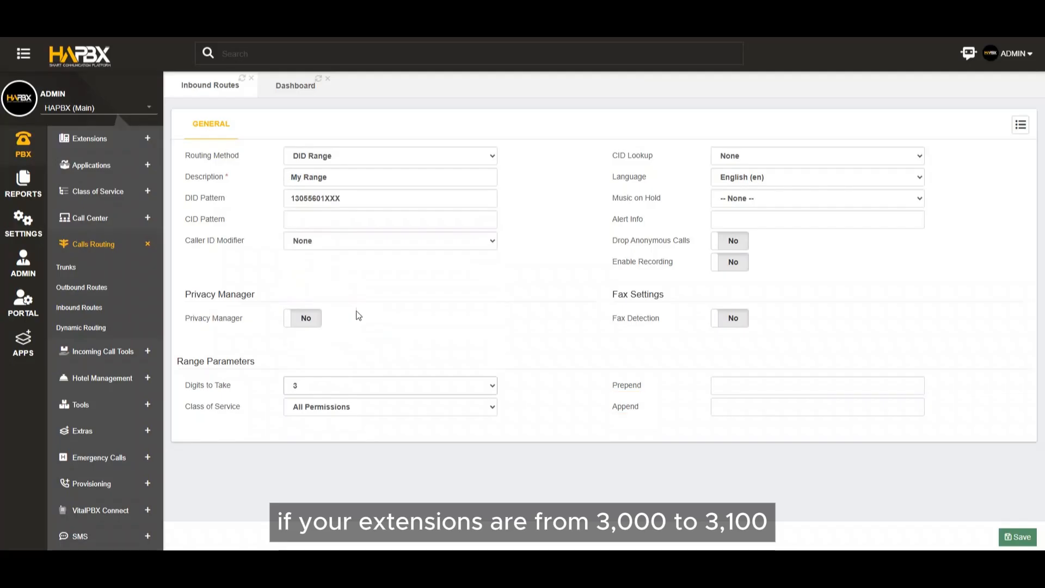
{"action": "left_click", "coordinate": [740, 385]}
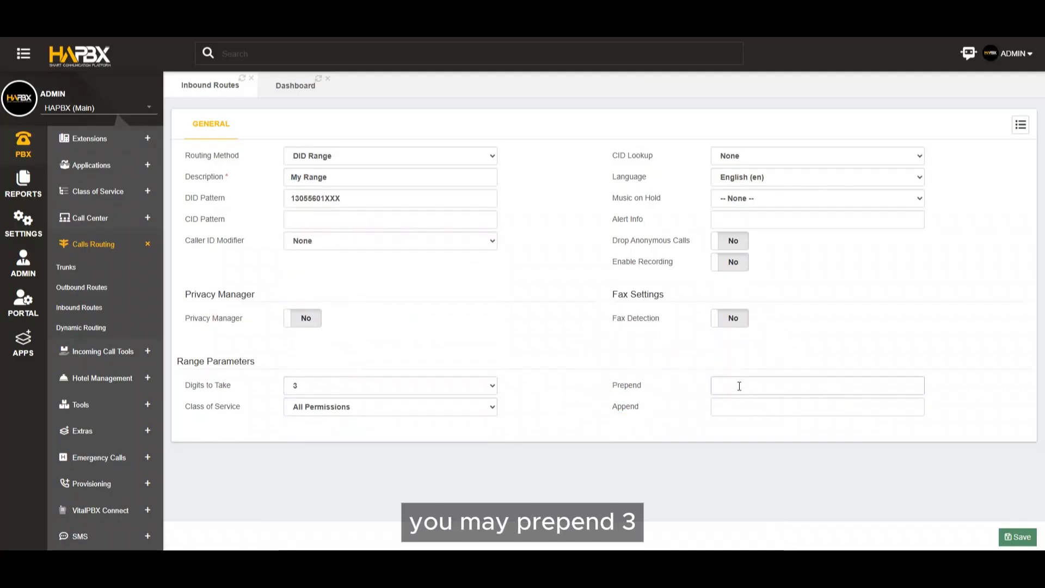
{"action": "type", "text": "3"}
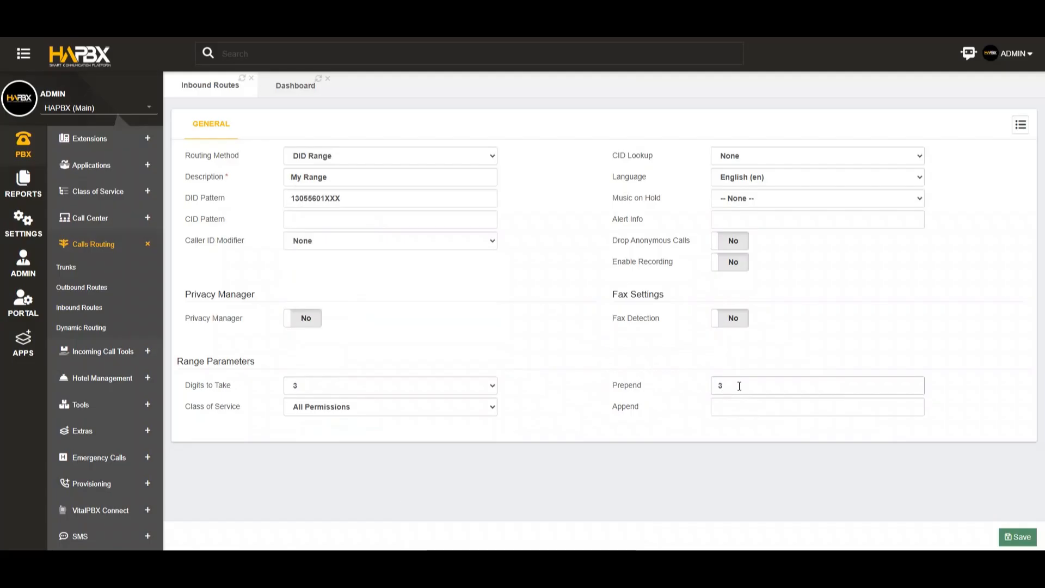
{"action": "left_click", "coordinate": [745, 414]}
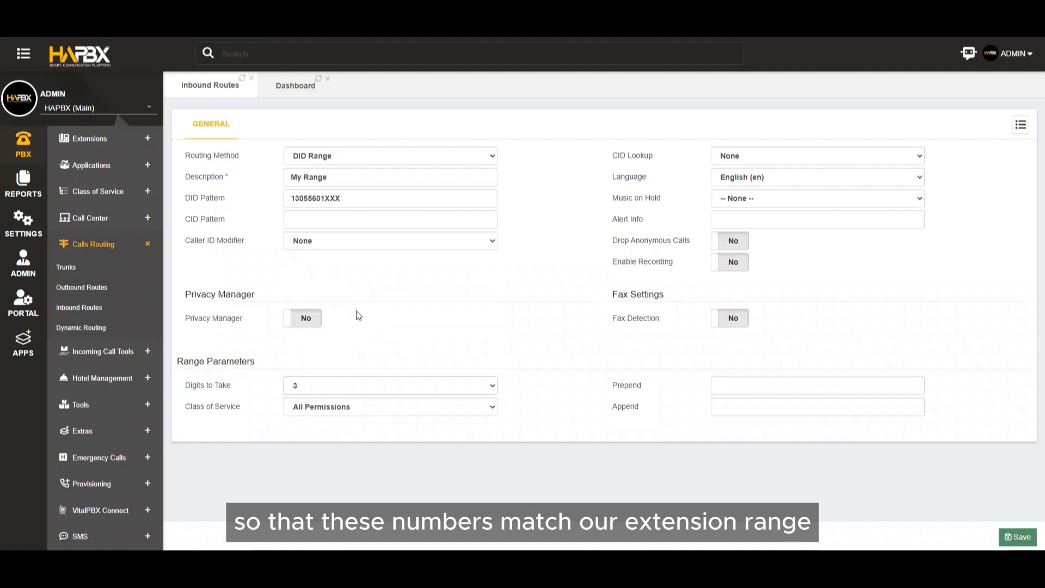
{"action": "left_click", "coordinate": [359, 405]}
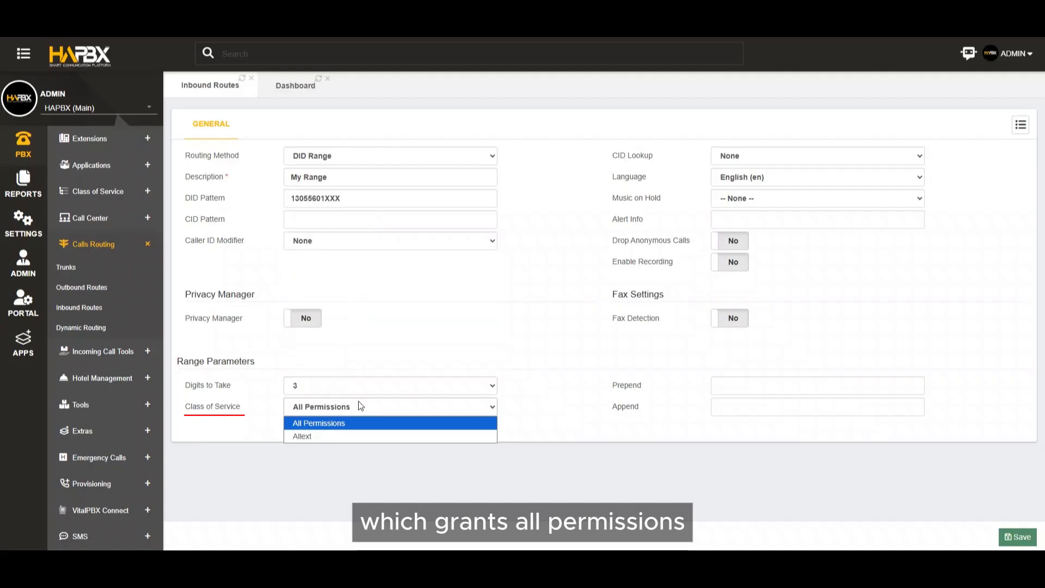
{"action": "left_click", "coordinate": [358, 423]}
Re-enter 3 as the Prepend value with Append left empty, and save and apply the My Range route.
{"action": "left_click", "coordinate": [817, 385]}
{"action": "type", "text": "3"}
{"action": "key", "text": "Tab"}
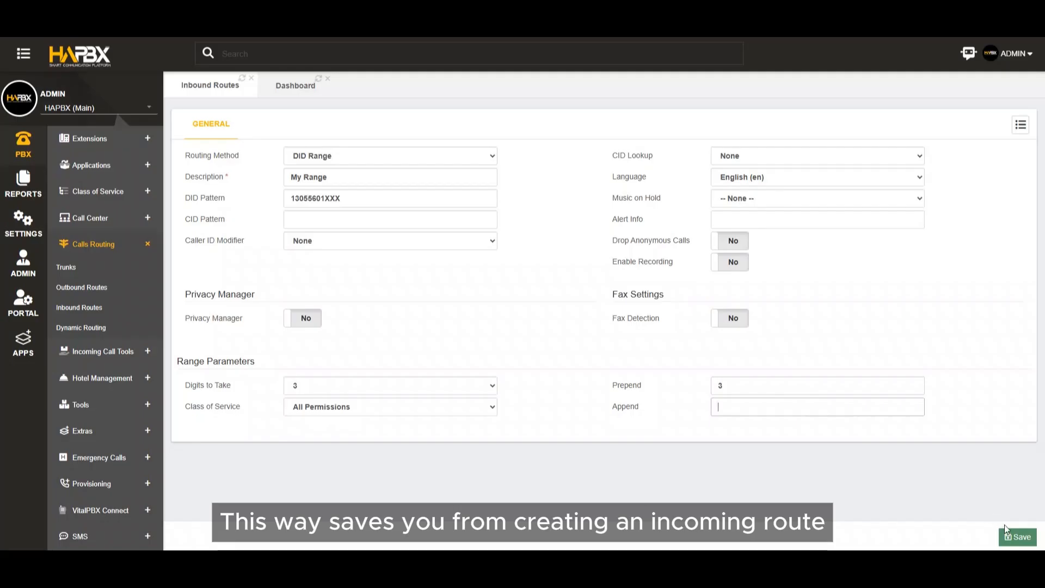
{"action": "left_click", "coordinate": [1019, 537]}
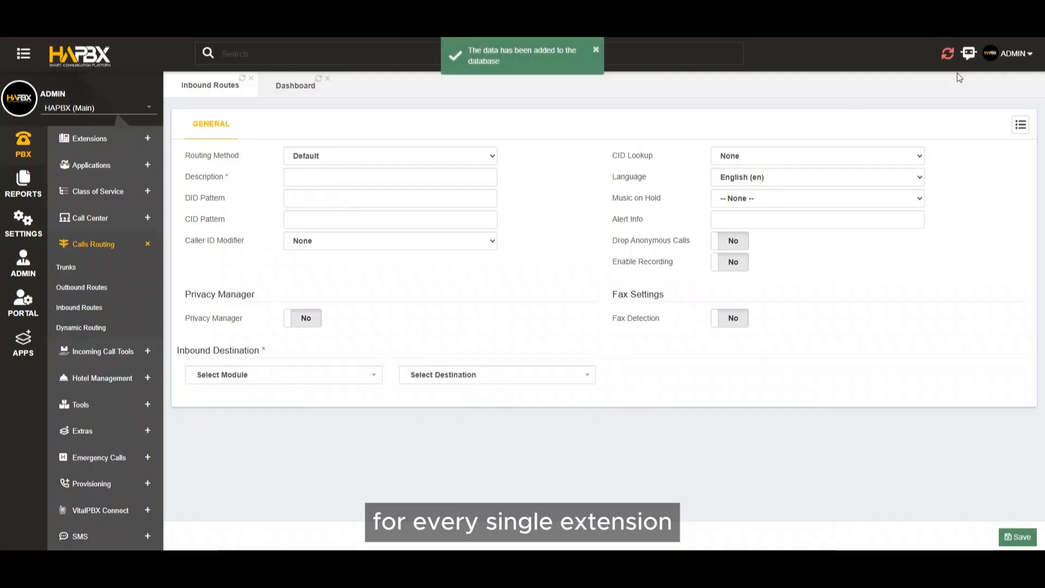
{"action": "left_click", "coordinate": [948, 55]}
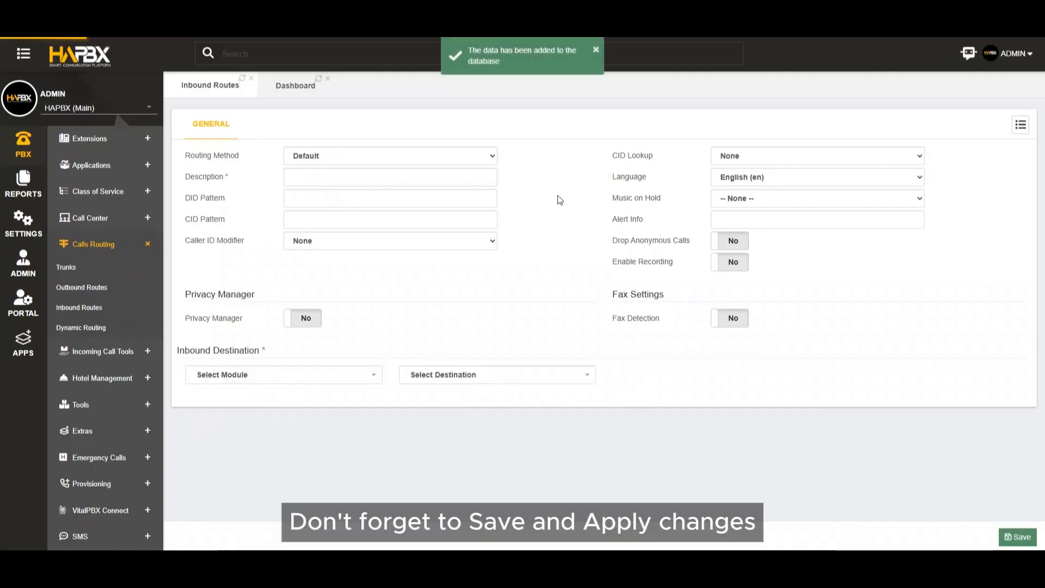